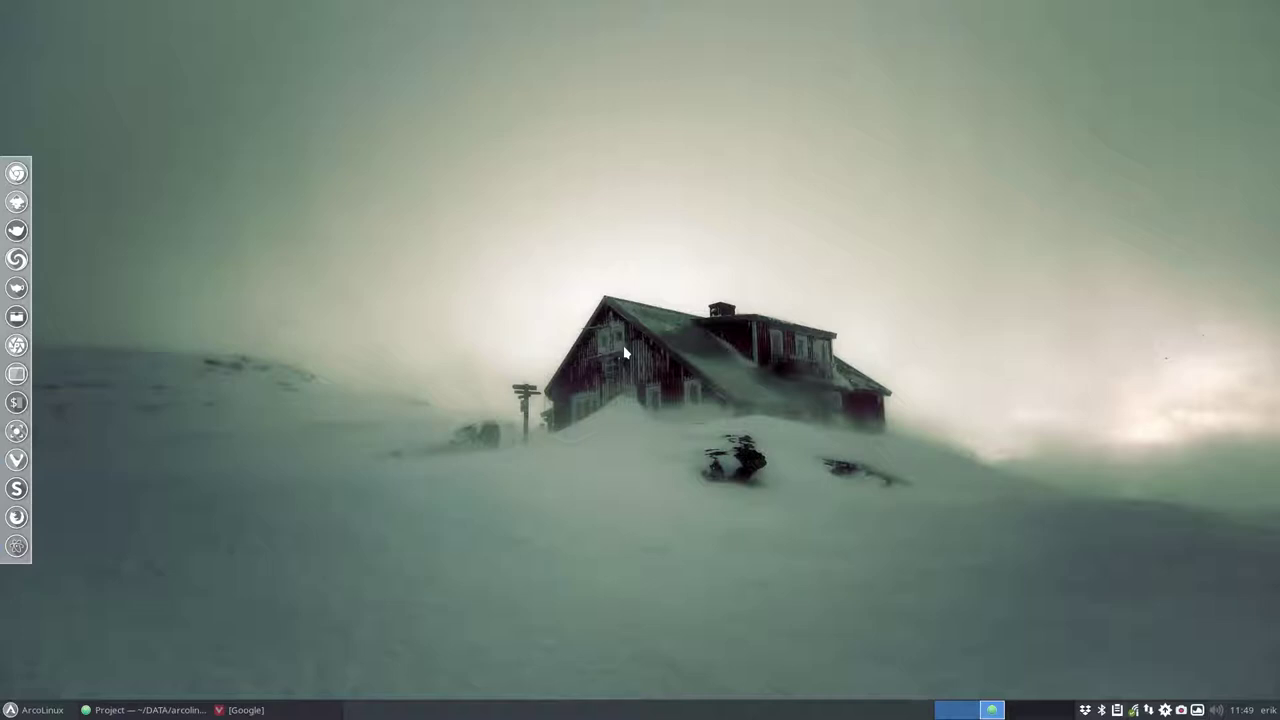
# Step: Search Google for arcolinux github and go to the arcolinuxd GitHub organization page
pyautogui.click(286, 709)
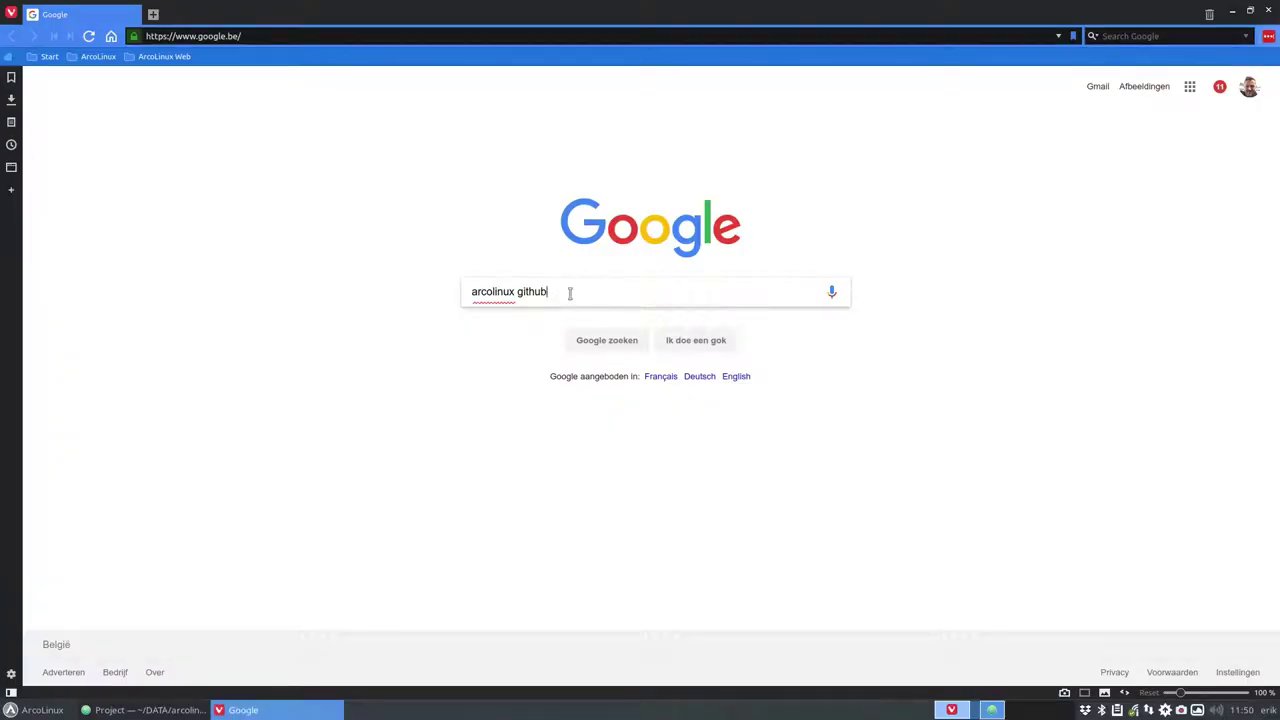
pyautogui.press('Return')
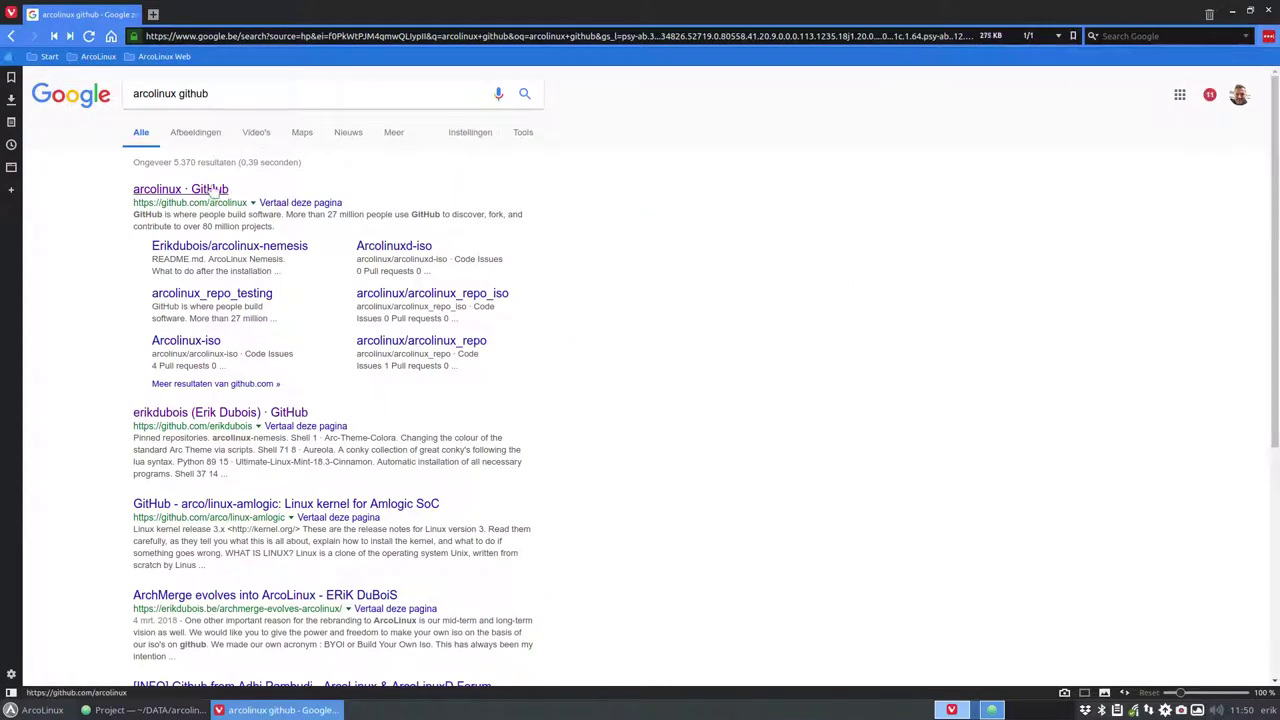
pyautogui.click(212, 190)
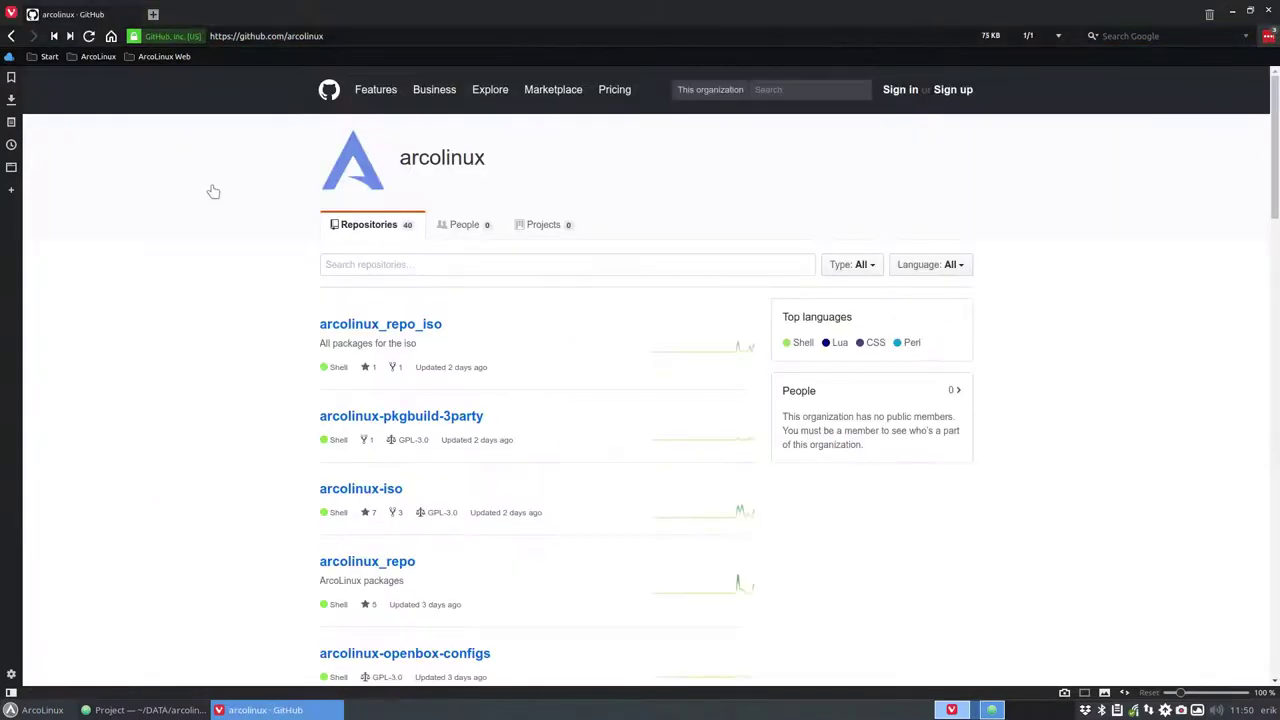
pyautogui.click(351, 38)
pyautogui.click(351, 36)
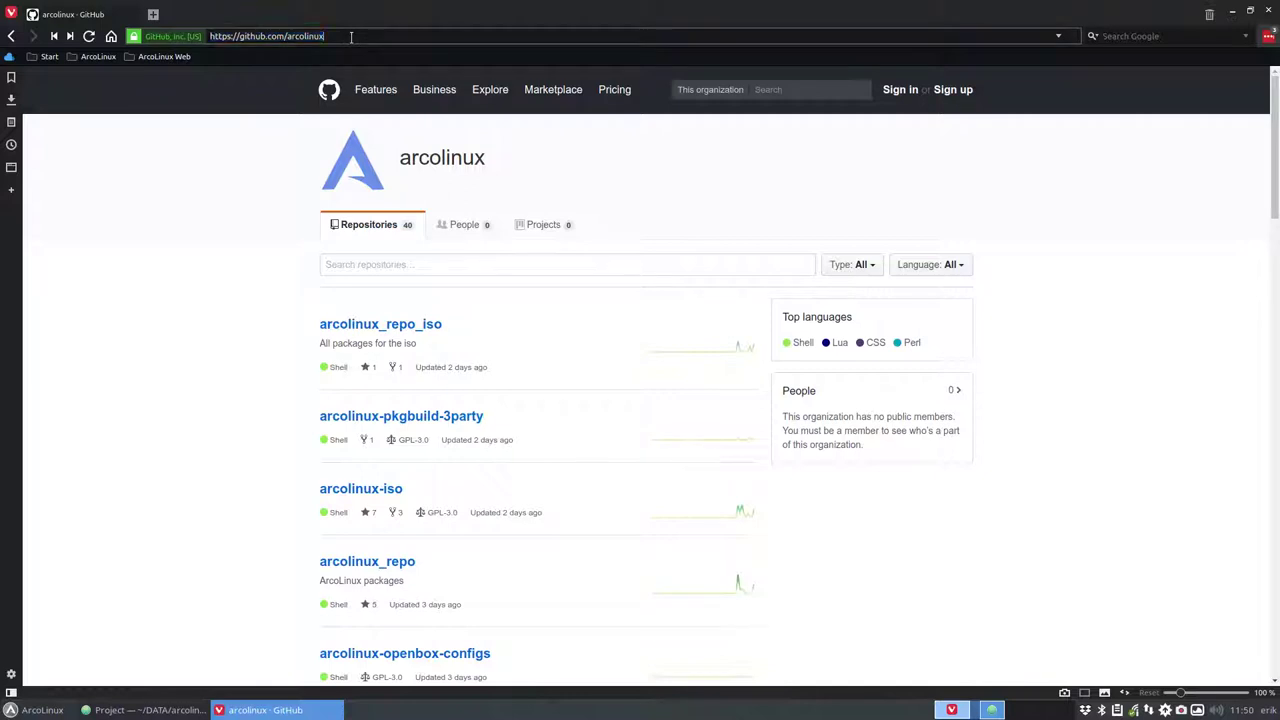
pyautogui.write('d')
pyautogui.press('Return')
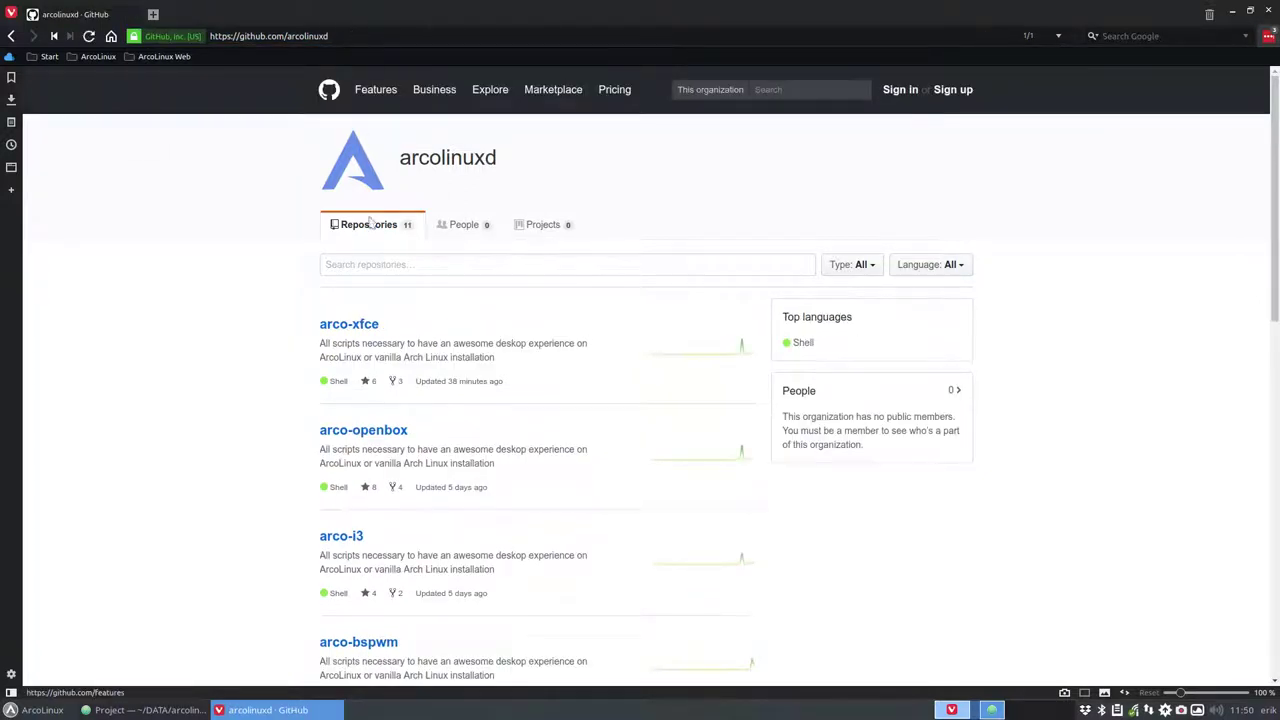
# Step: Open the arco-xfce repository's AUR folder and scroll down to its install scripts
pyautogui.click(356, 326)
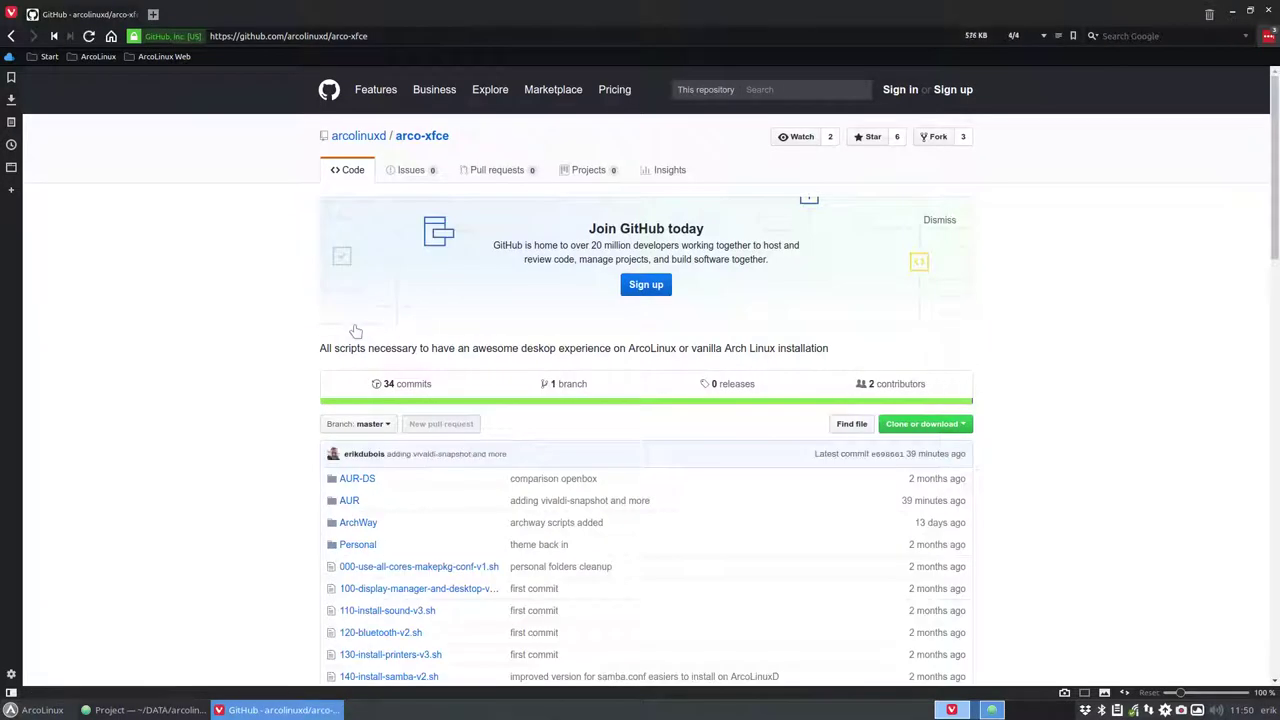
pyautogui.click(356, 505)
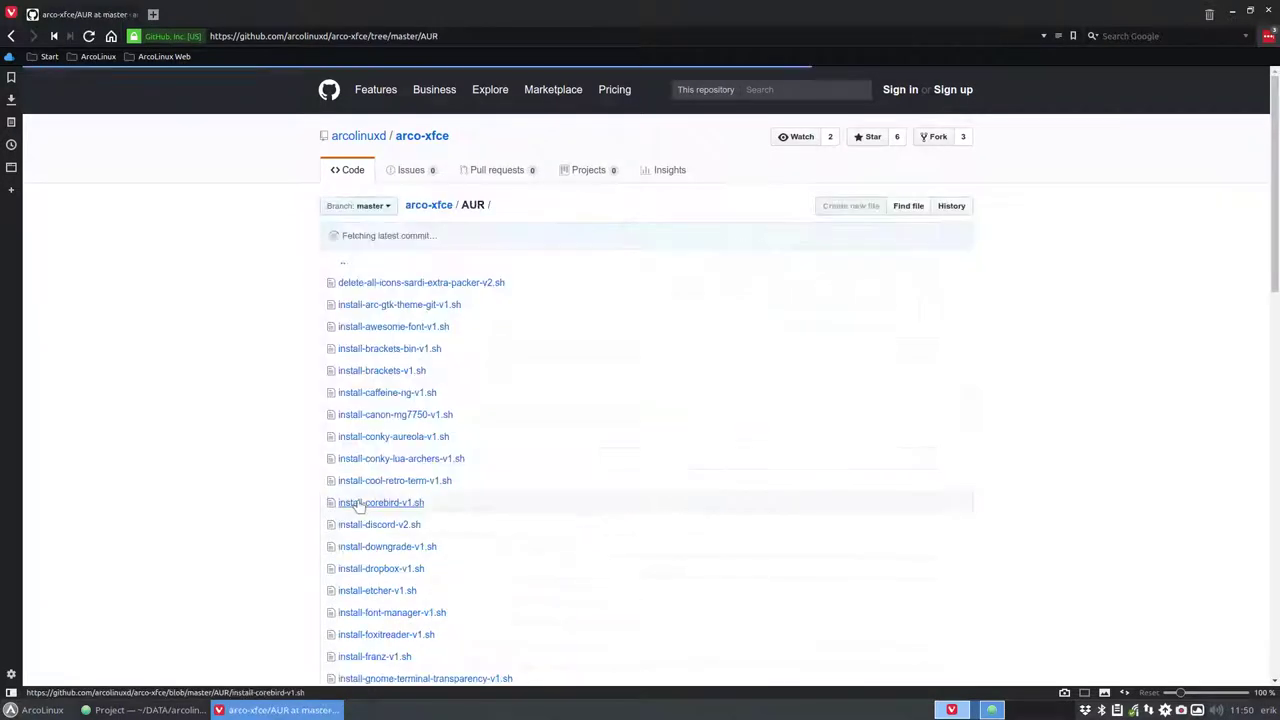
pyautogui.scroll(-3, 358, 507)
pyautogui.scroll(-10, 358, 507)
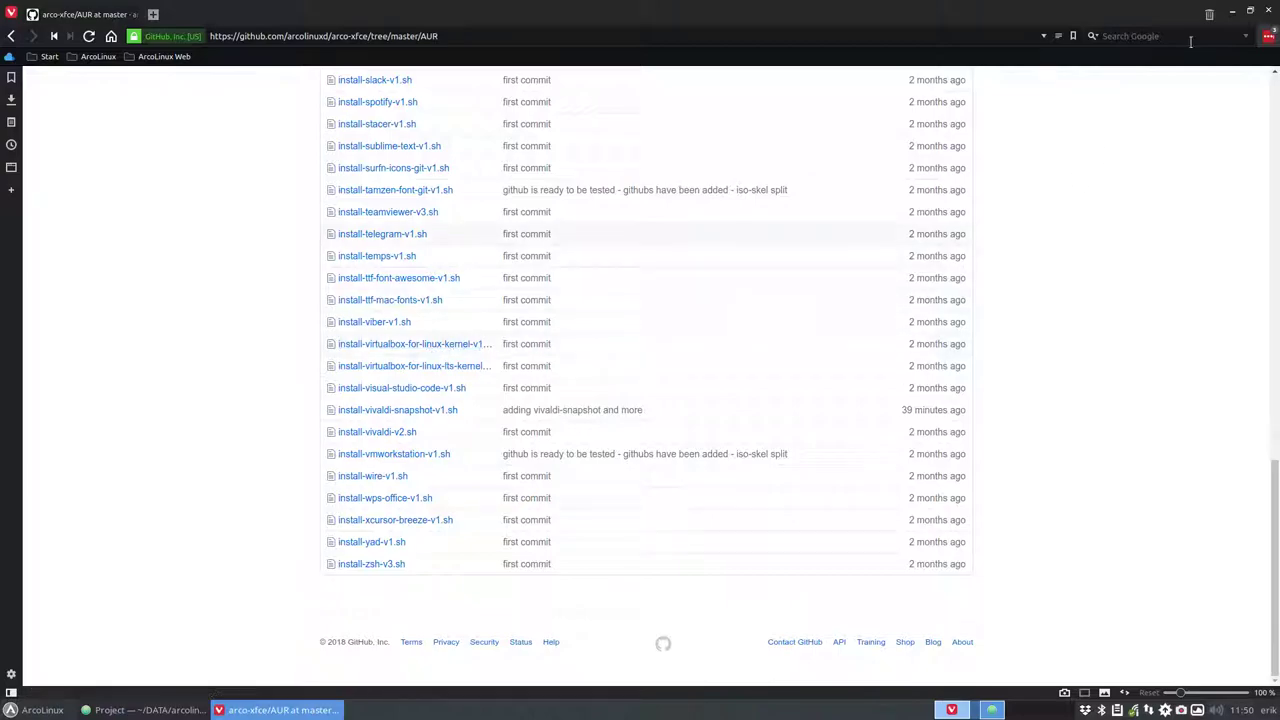
# Step: Launch Pamac, search for 'lin' and select the linux kernel package
pyautogui.click(1234, 15)
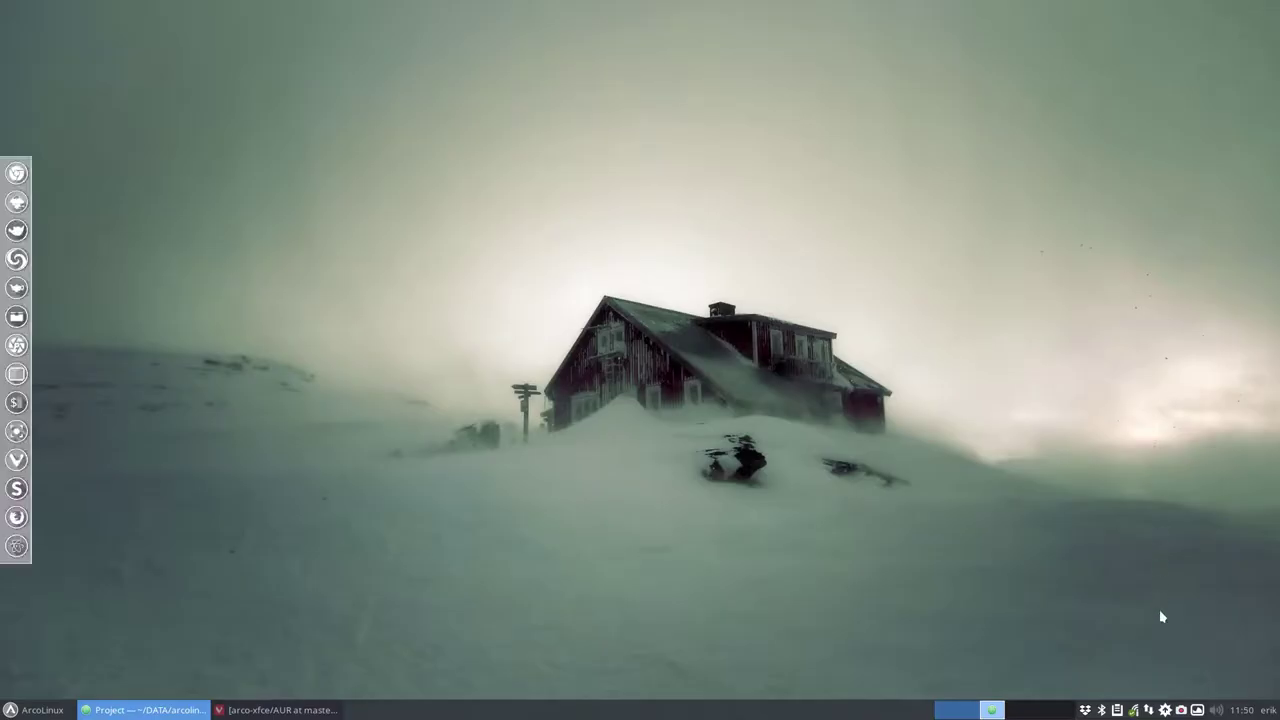
pyautogui.click(1166, 710)
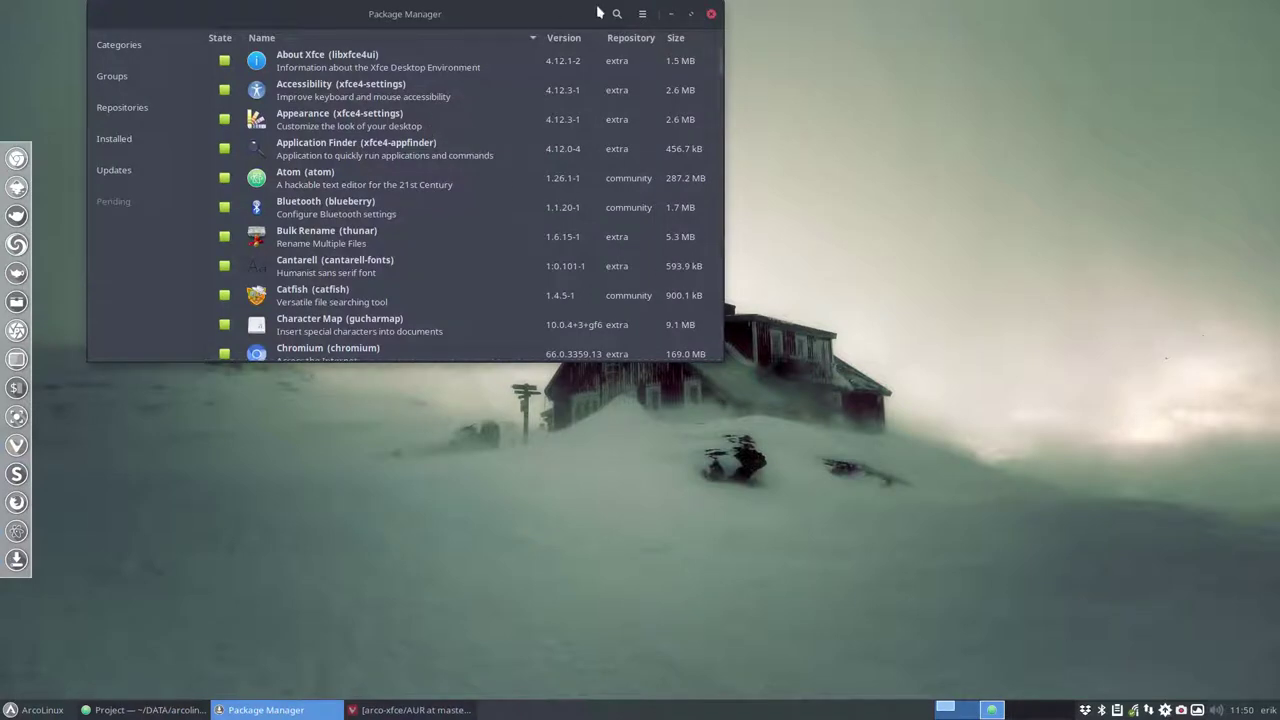
pyautogui.moveTo(563, 17); pyautogui.dragTo(759, 150)
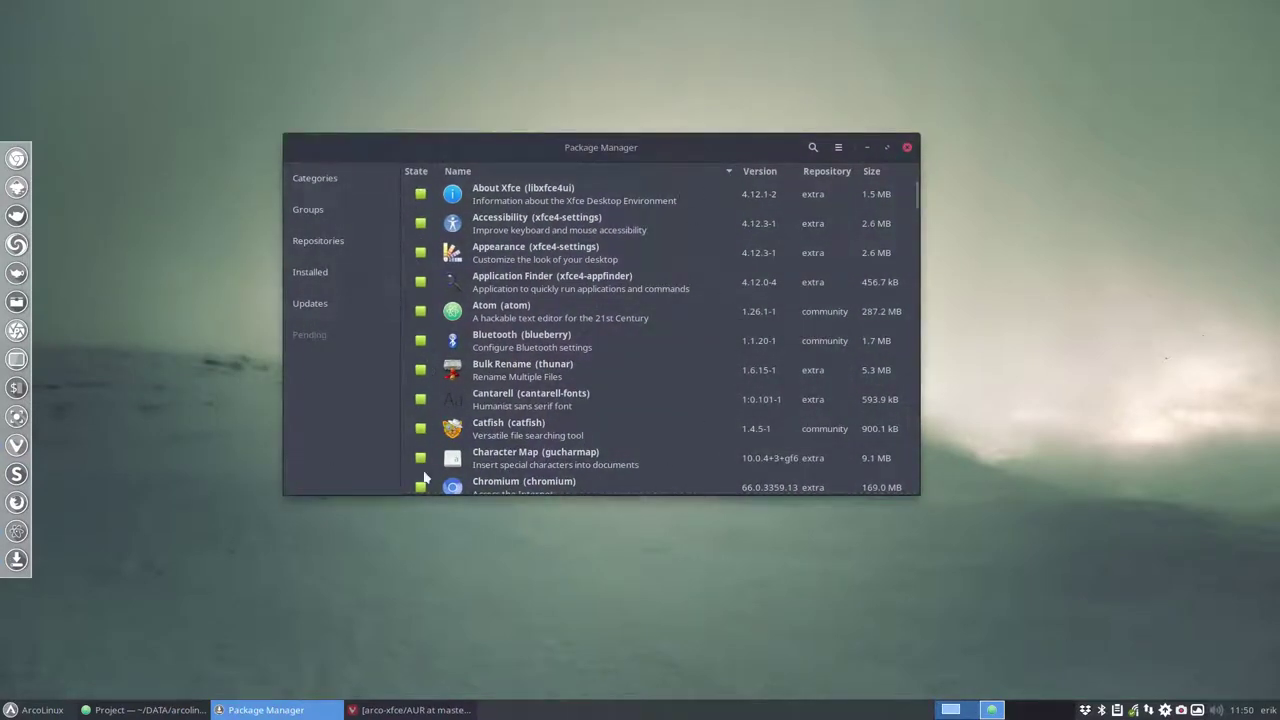
pyautogui.click(812, 148)
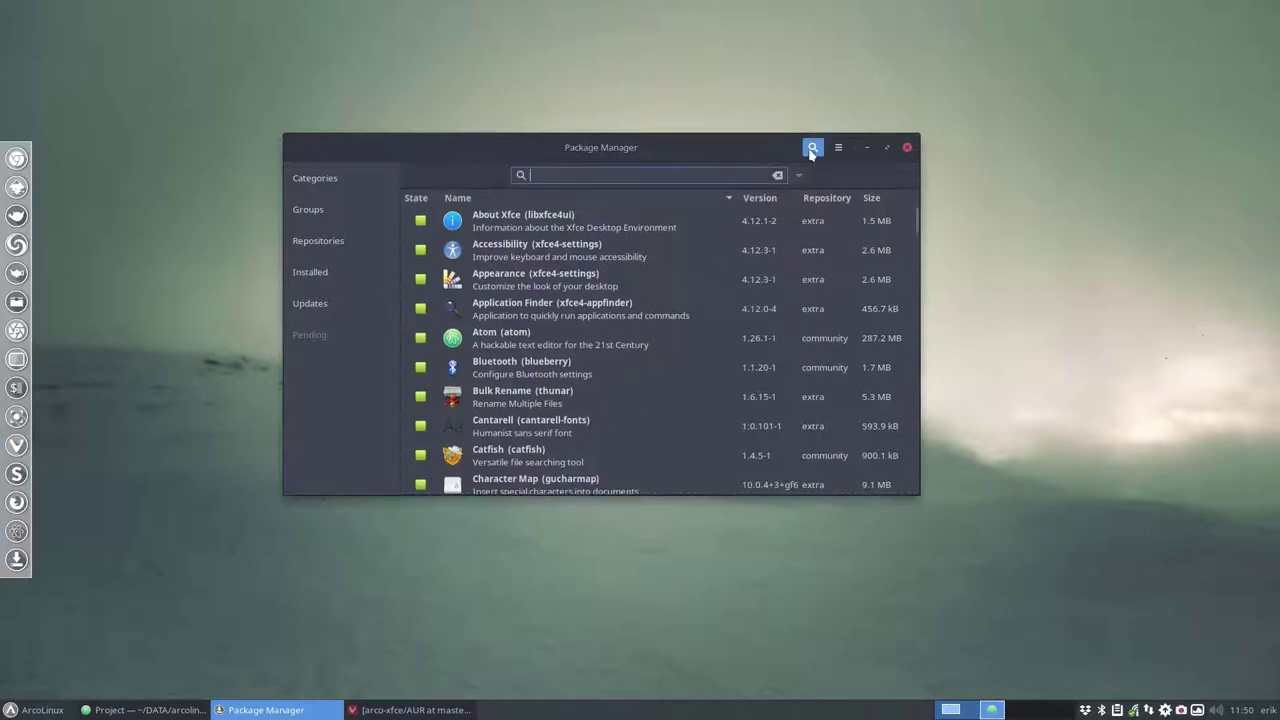
pyautogui.write('linux')
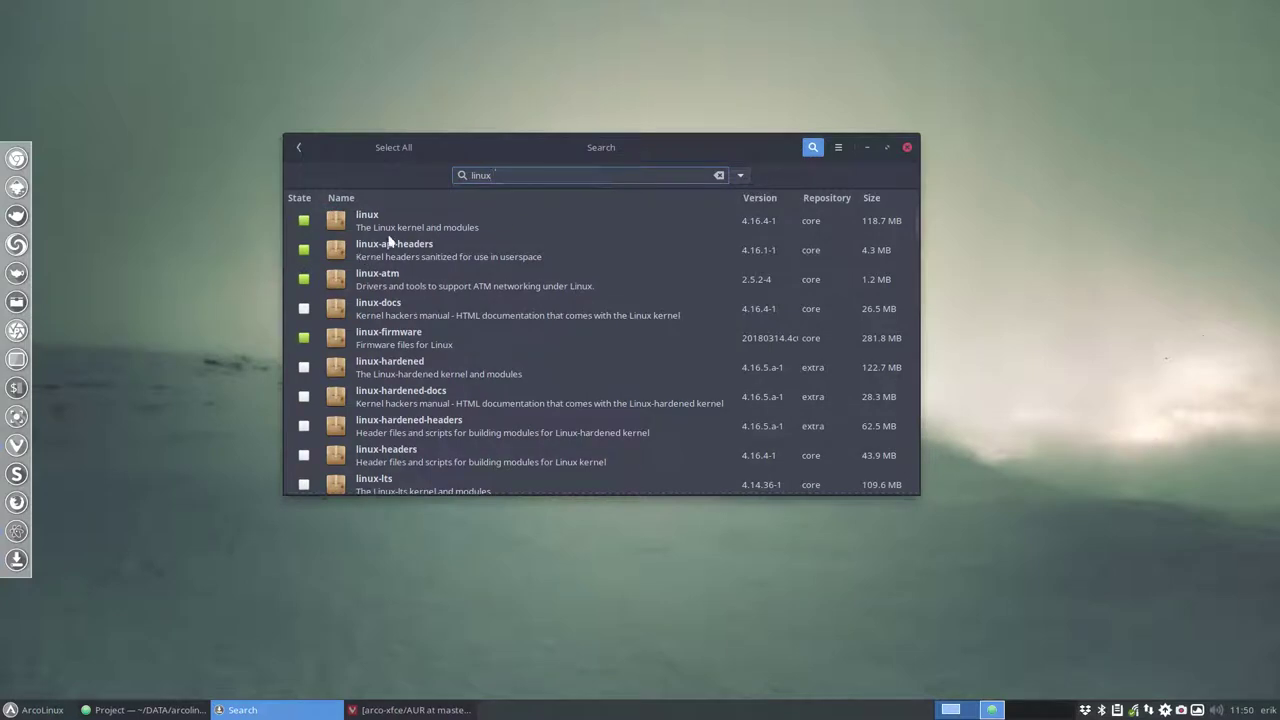
pyautogui.click(390, 232)
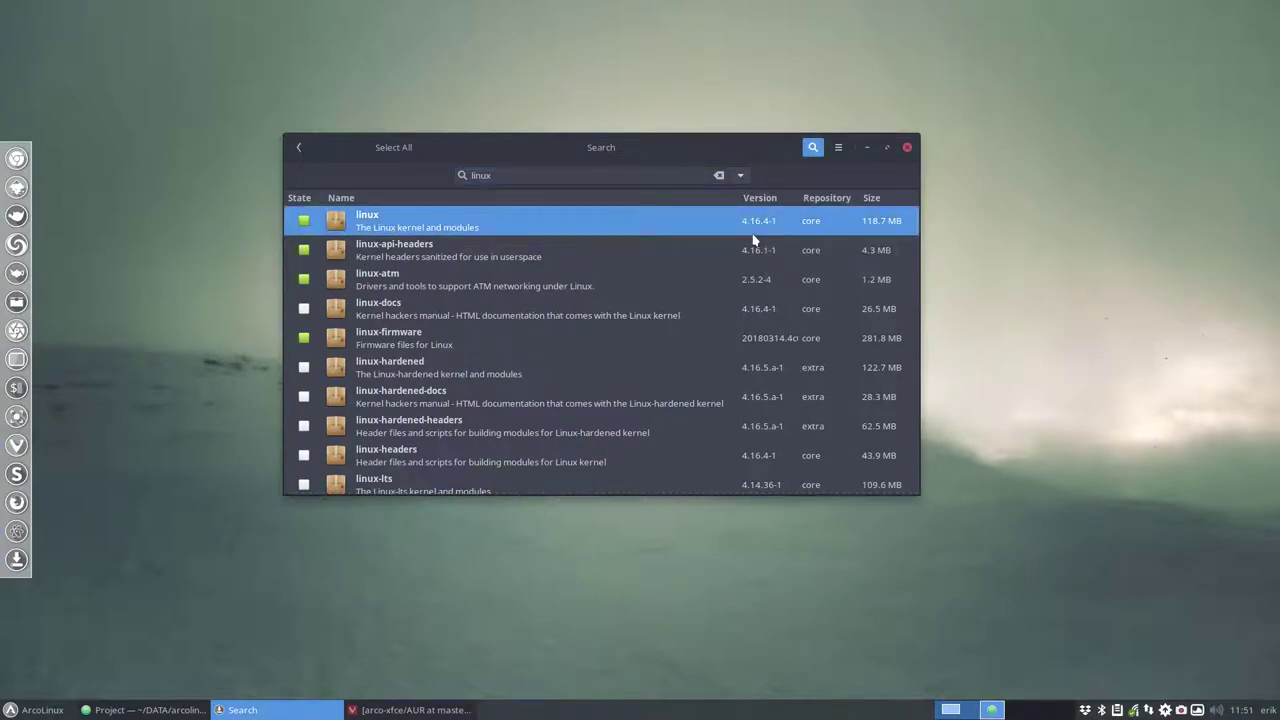
# Step: Check in a neofetch terminal that the running kernel is 4.16.4-1-ARCH
pyautogui.hotkey('ctrl', 'alt', 'Return')
pyautogui.moveTo(1086, 256); pyautogui.dragTo(922, 287)
pyautogui.moveTo(783, 344); pyautogui.dragTo(884, 358)
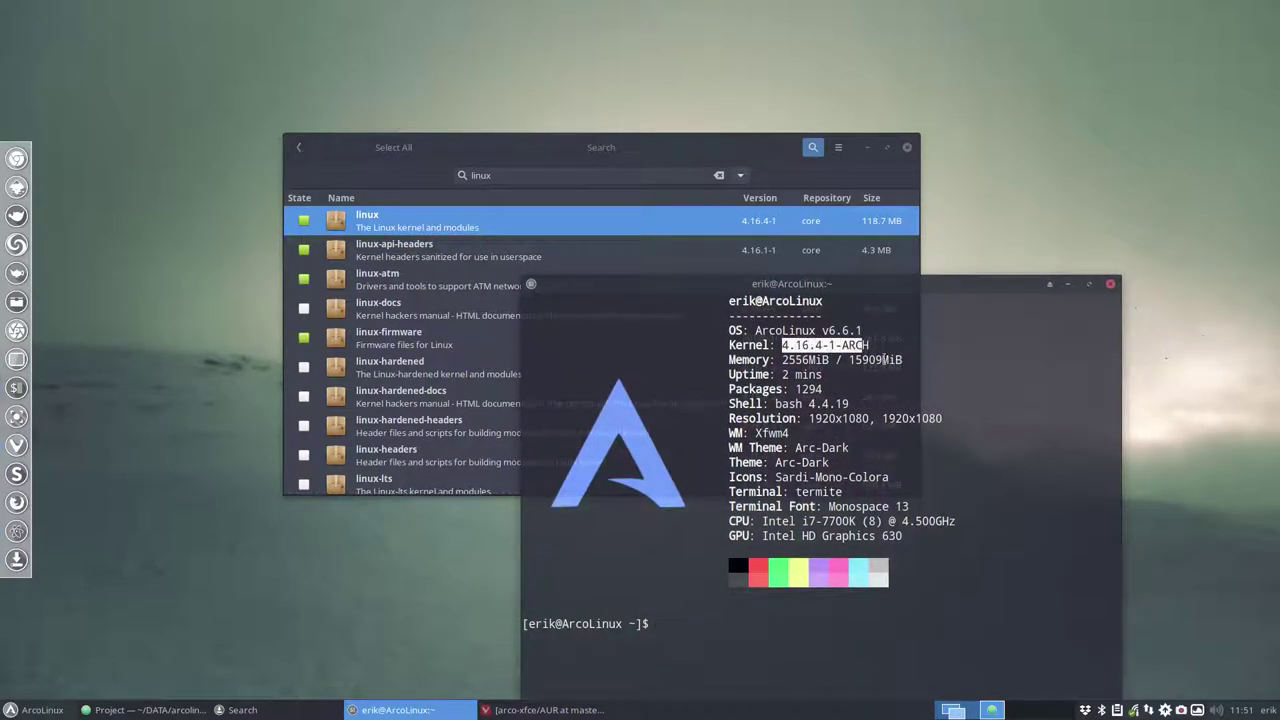
pyautogui.click(1110, 285)
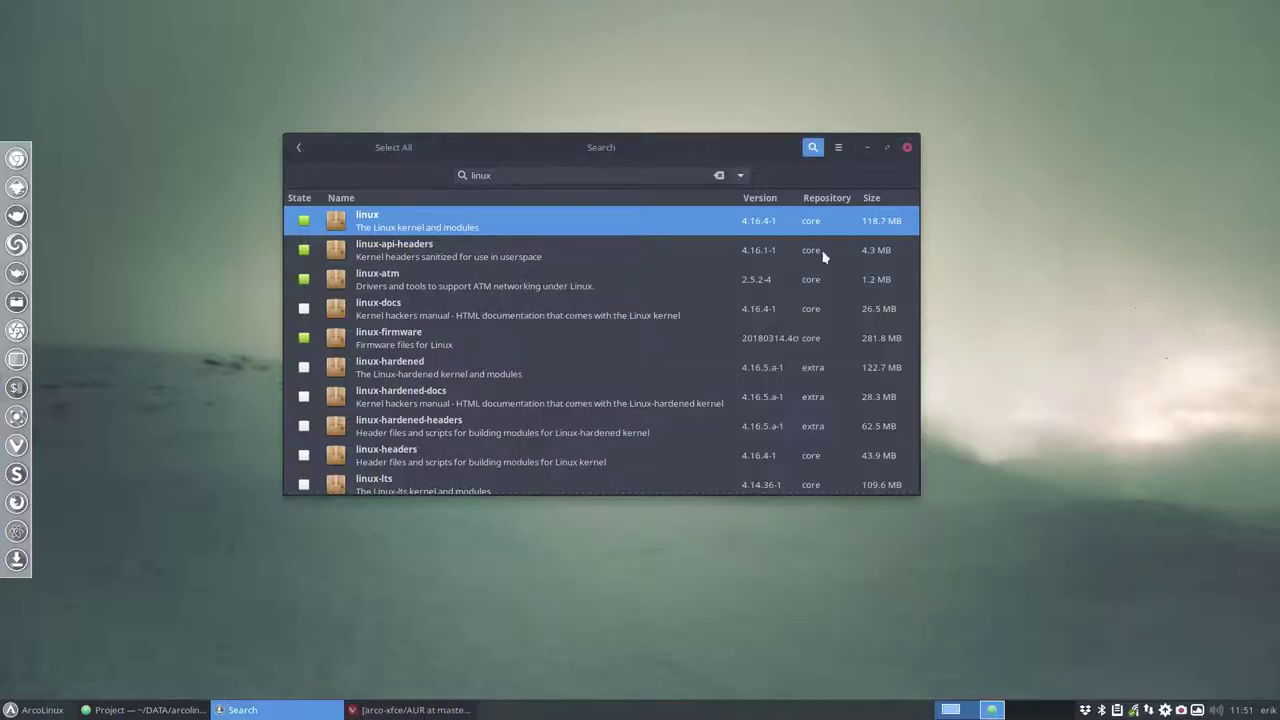
# Step: Search Pamac for linux-lts, select the uninstalled linux-lts 4.14.36-1 package, and move Pamac aside
pyautogui.click(410, 710)
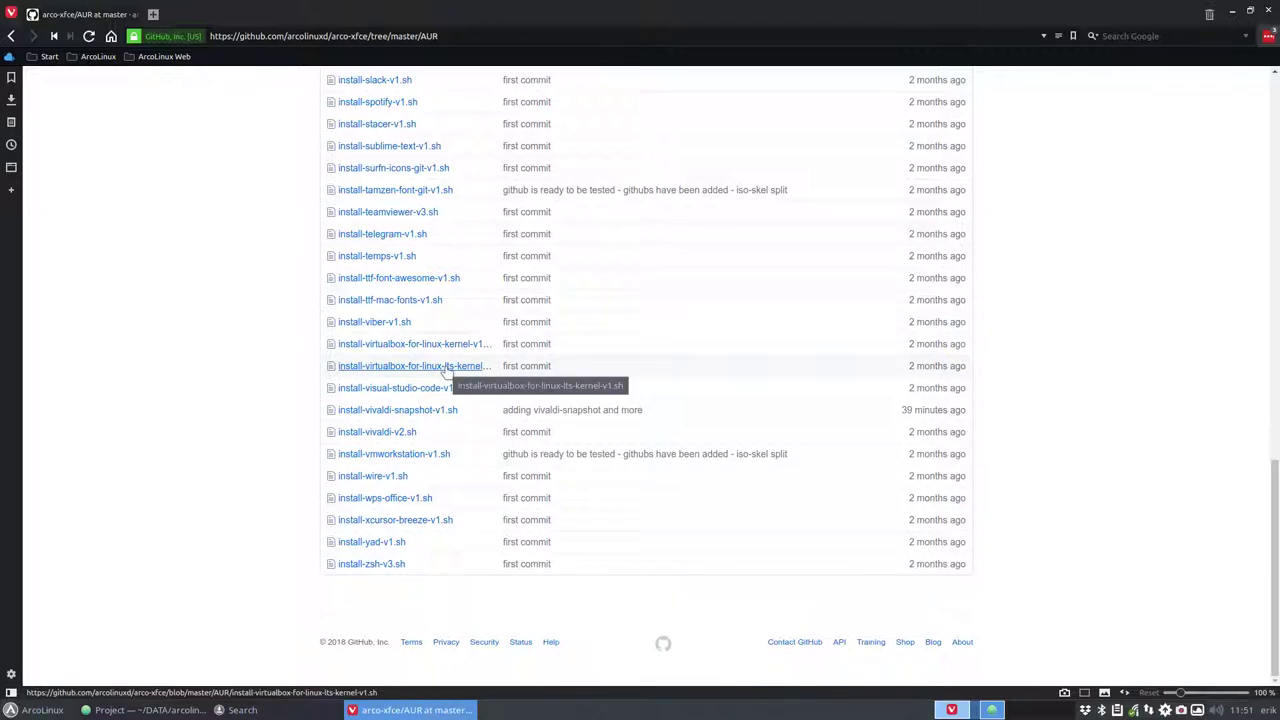
pyautogui.click(160, 710)
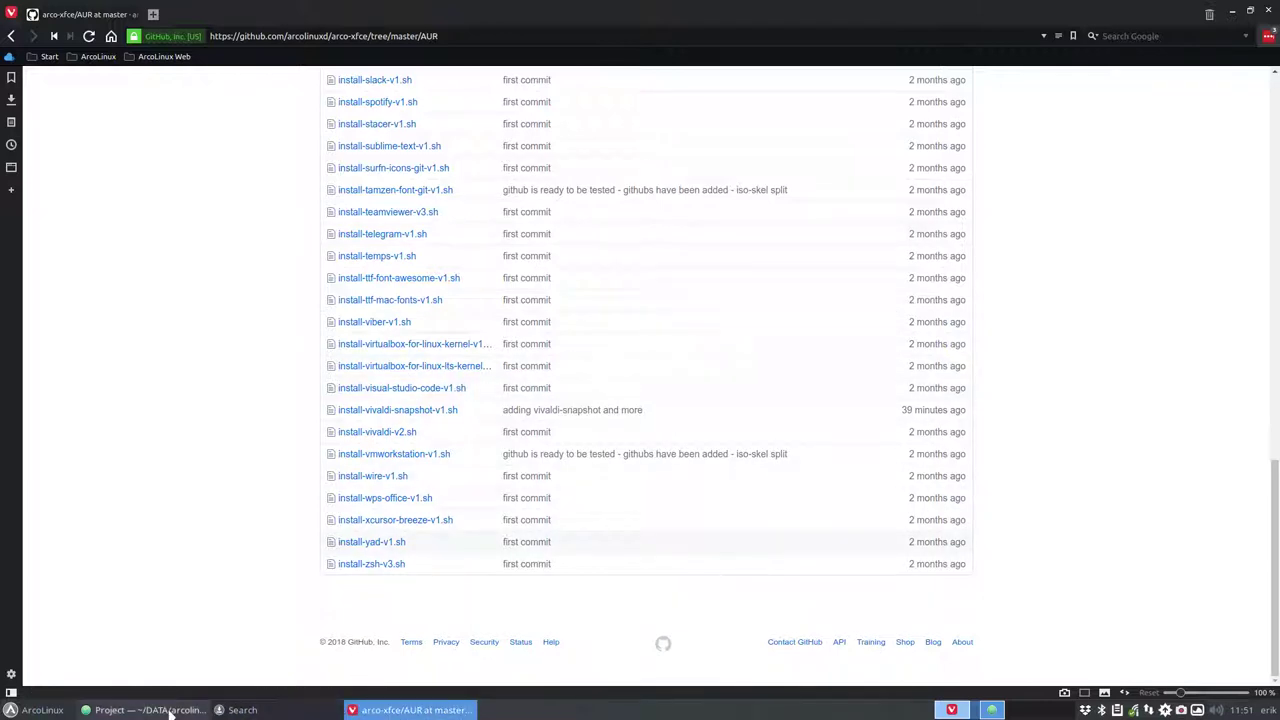
pyautogui.click(232, 710)
pyautogui.click(510, 174)
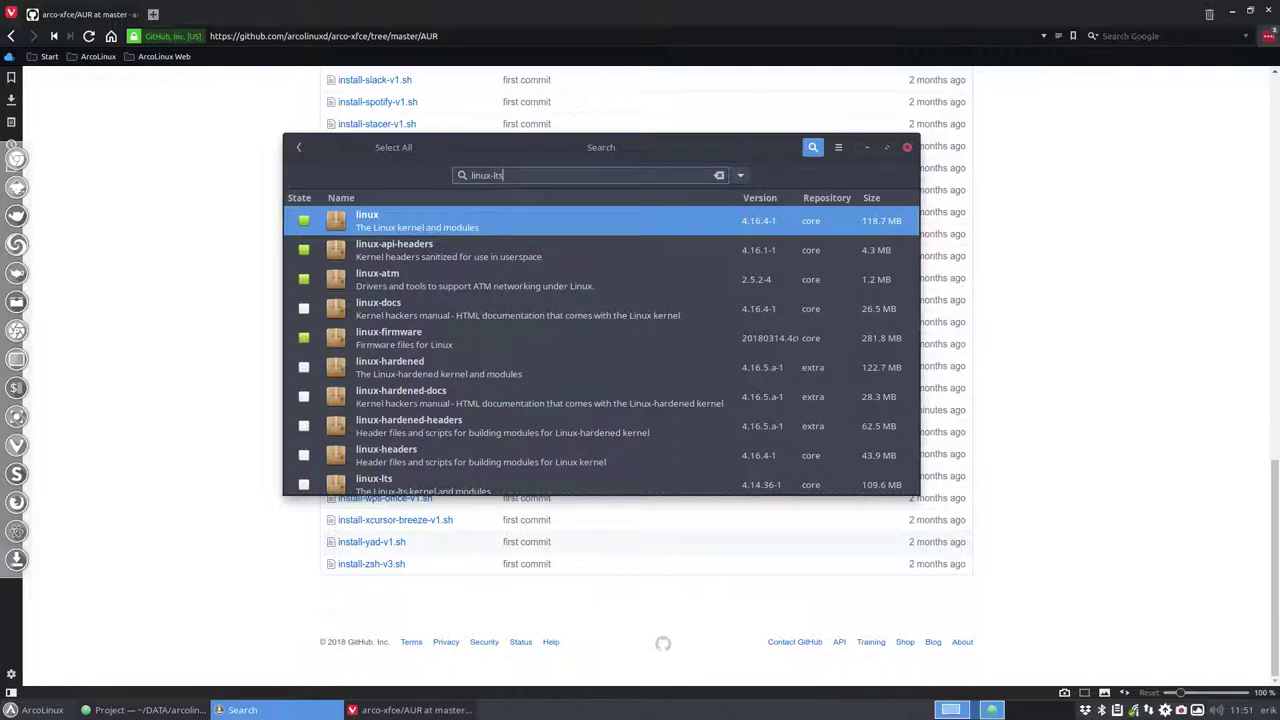
pyautogui.click(404, 226)
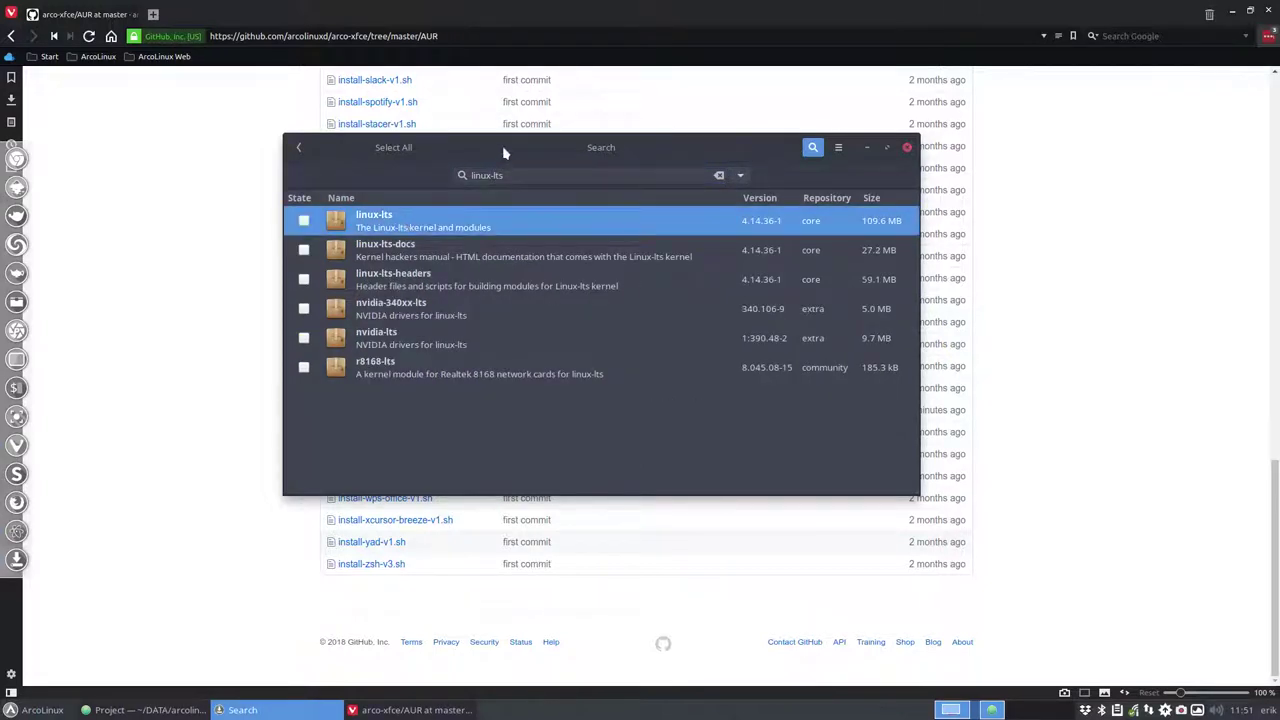
pyautogui.moveTo(504, 152); pyautogui.dragTo(1279, 280)
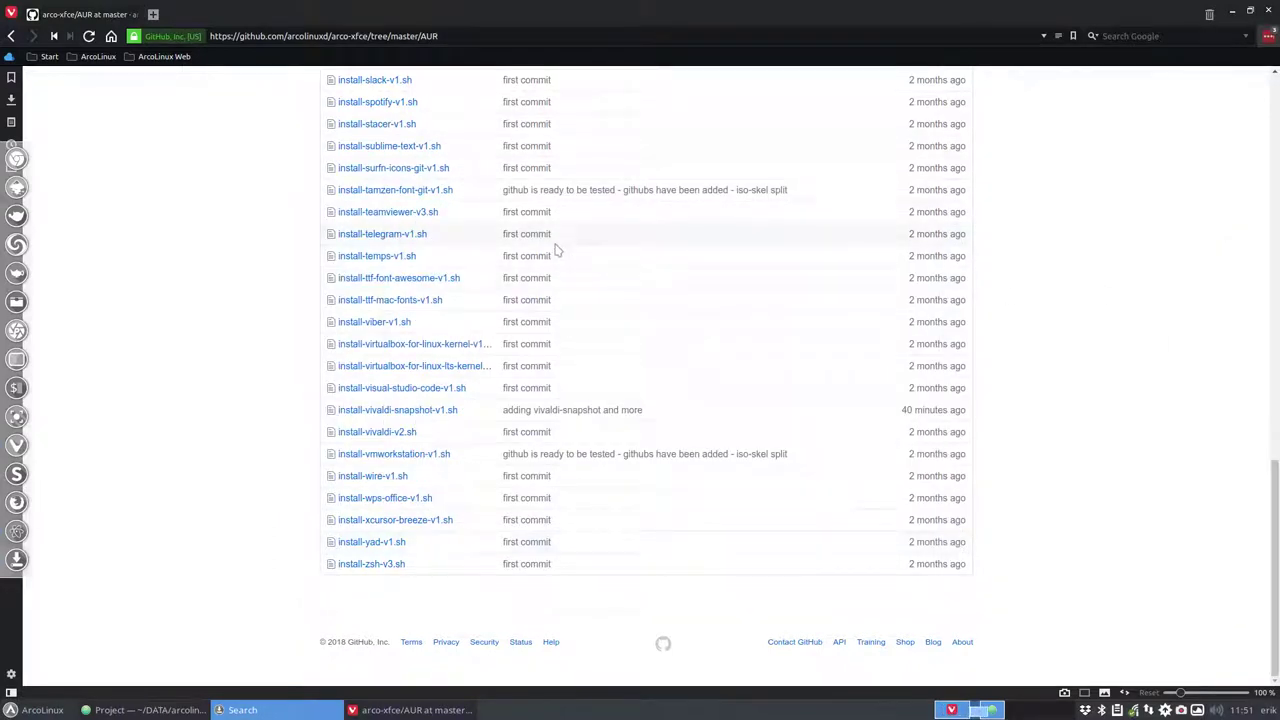
# Step: Check linux-lts-headers in the LTS VirtualBox script, then open install-virtualbox-for-linux-kernel-v1.sh
pyautogui.click(443, 368)
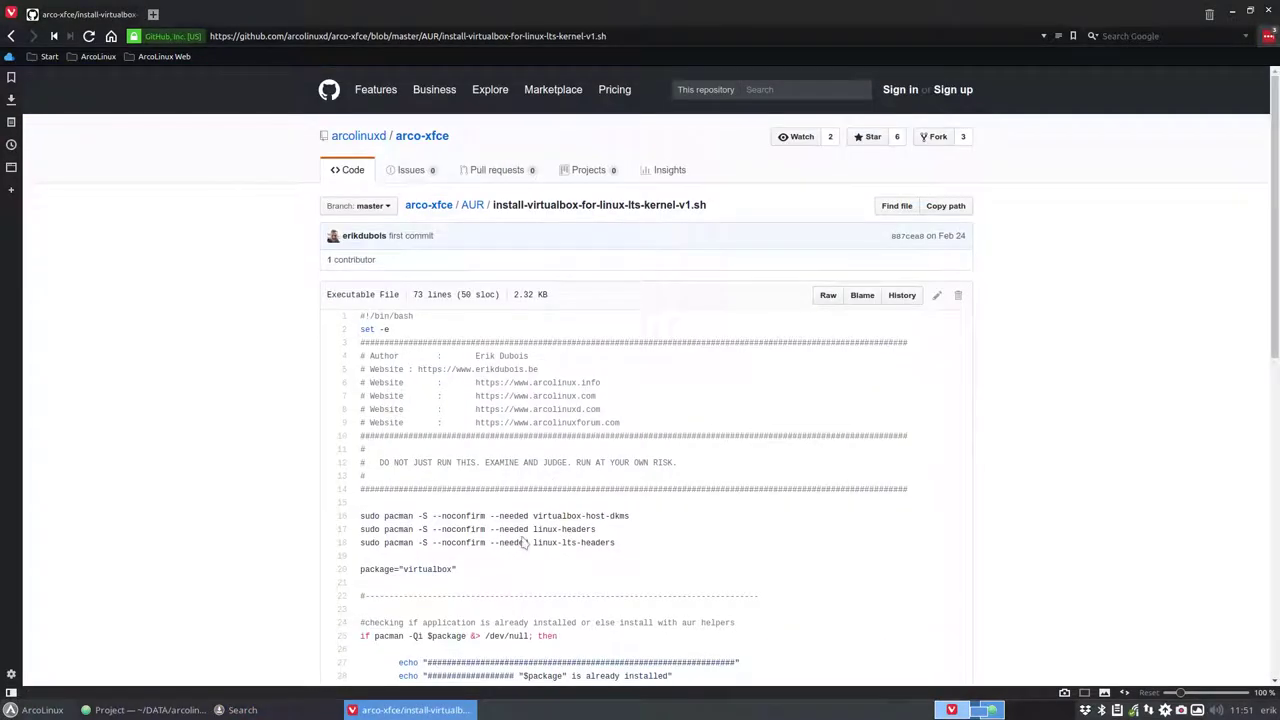
pyautogui.moveTo(534, 542); pyautogui.dragTo(552, 521)
pyautogui.click(632, 521)
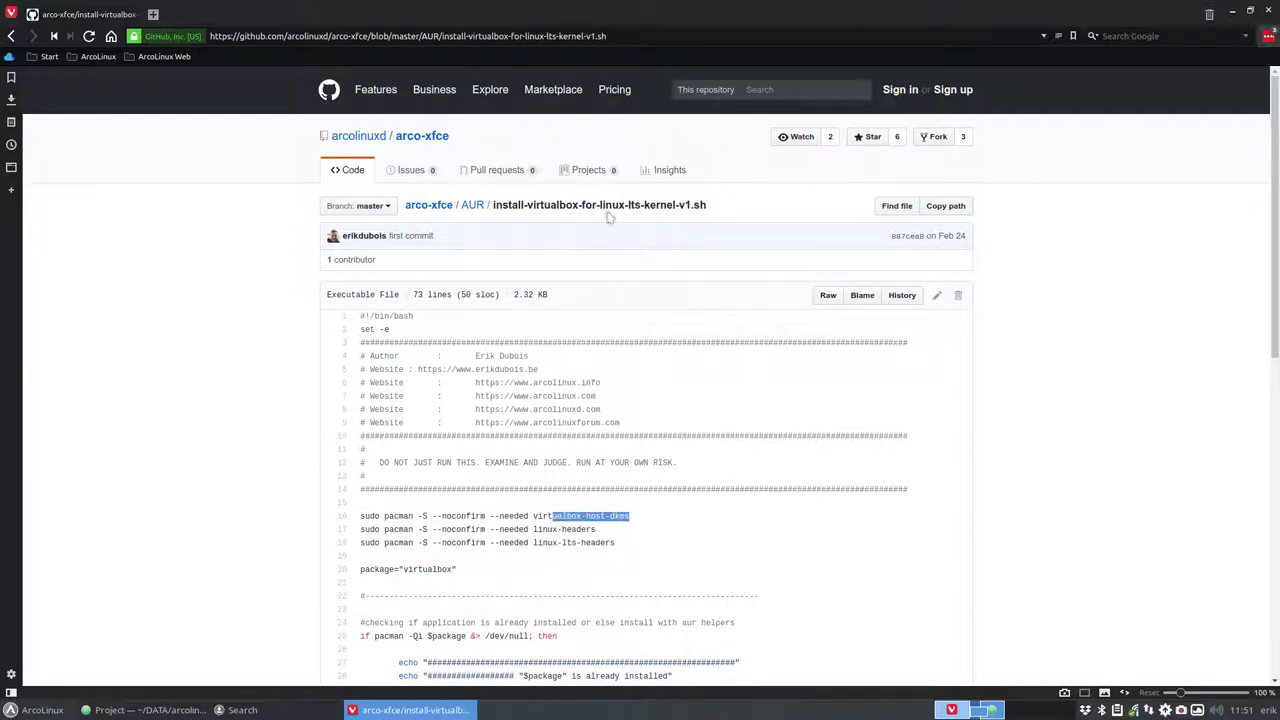
pyautogui.click(11, 36)
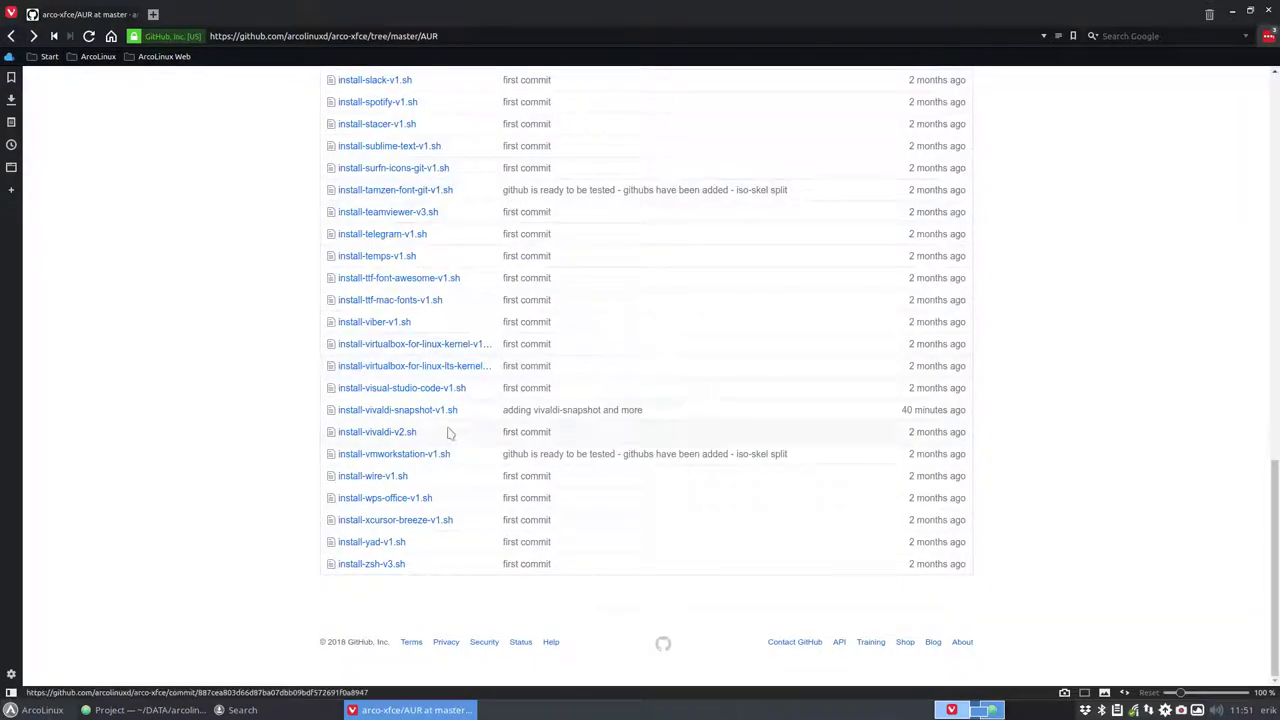
pyautogui.click(432, 344)
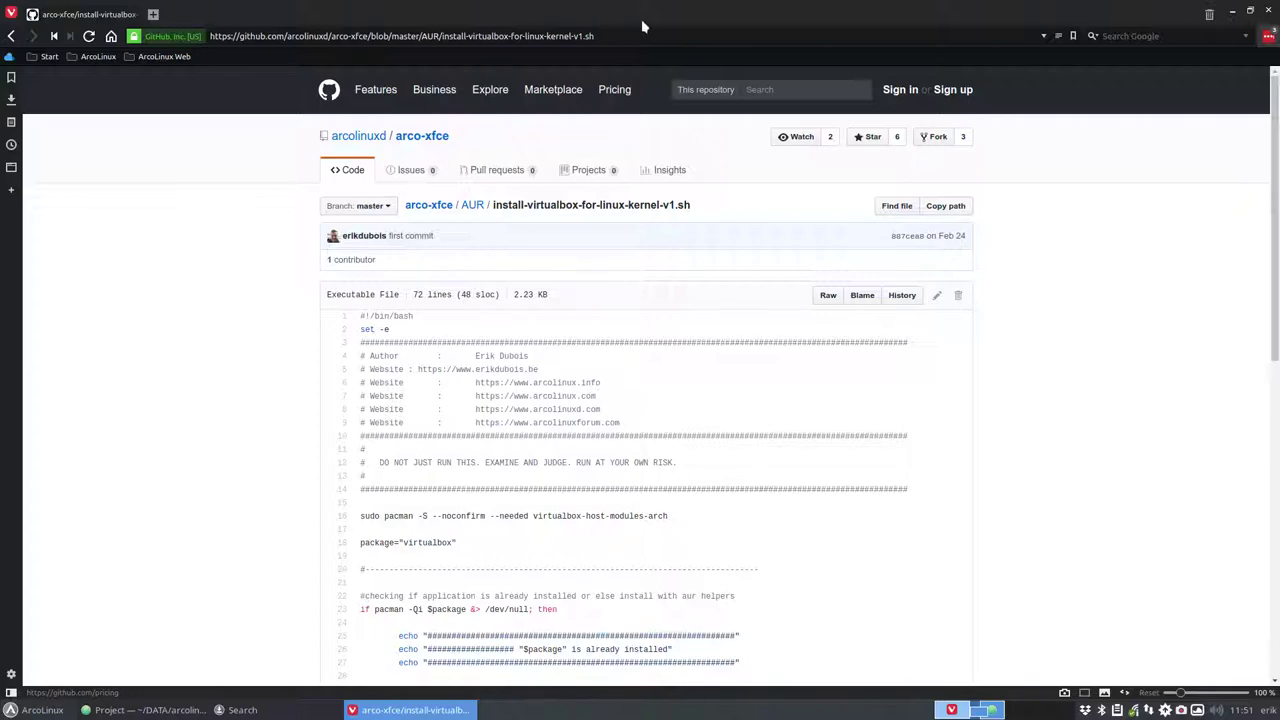
# Step: Search Google for 'arch wiki' in a new tab and open the ArchWiki main page
pyautogui.click(155, 14)
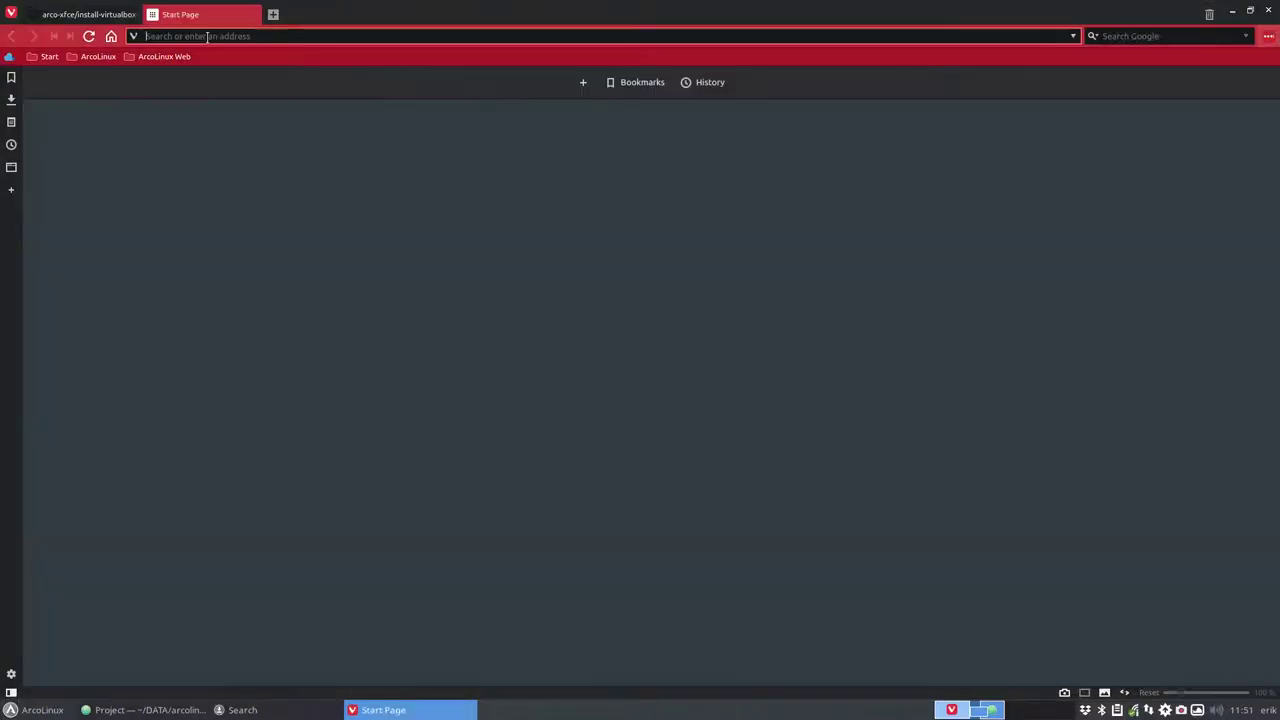
pyautogui.write('arch wiki')
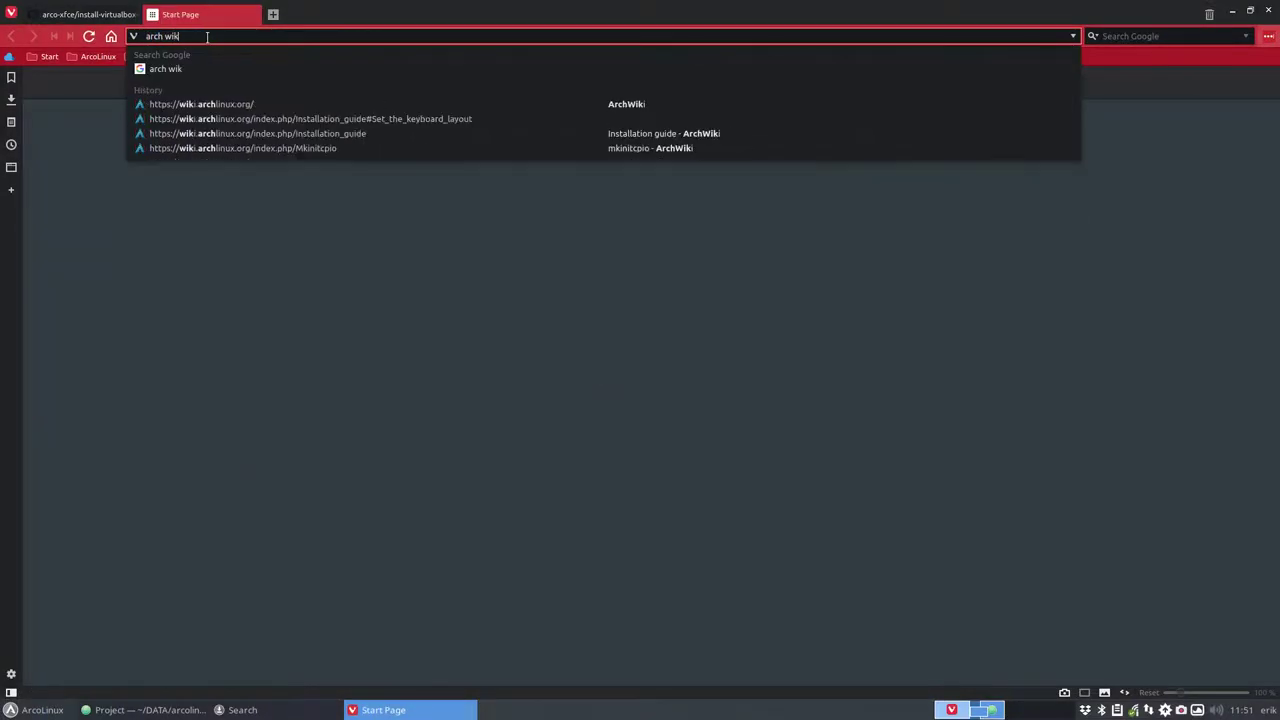
pyautogui.press('Return')
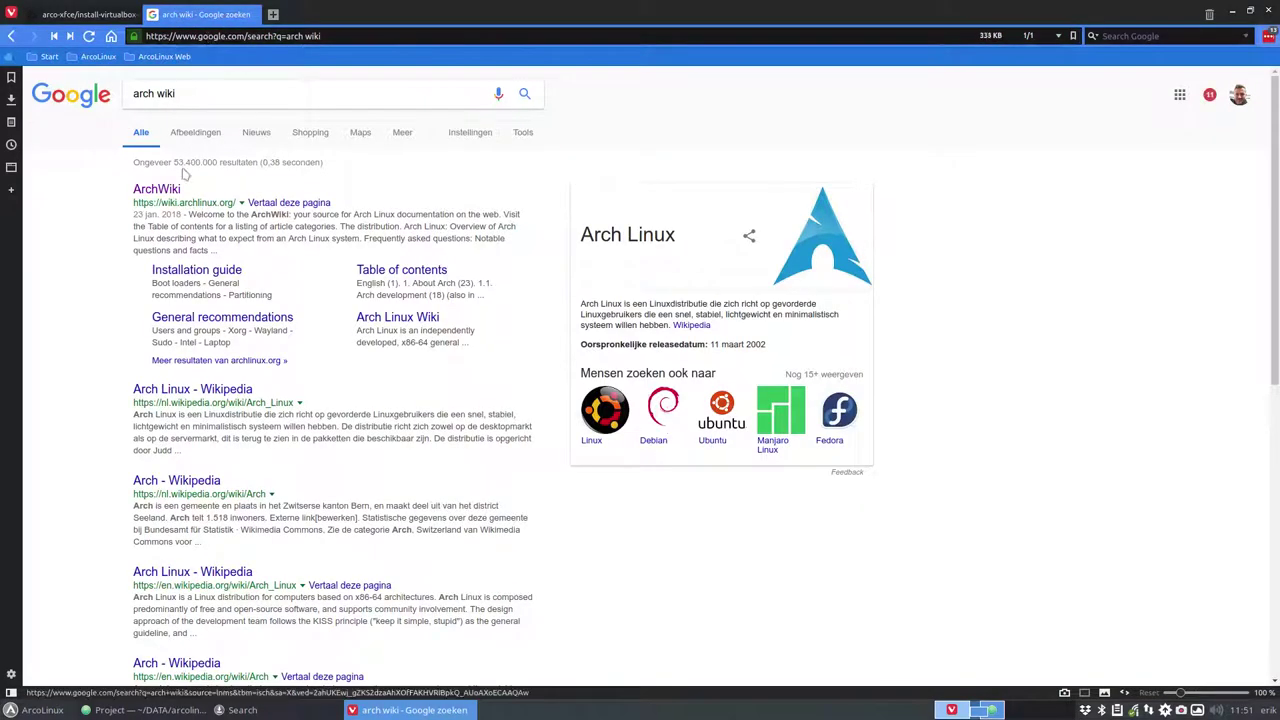
pyautogui.click(165, 191)
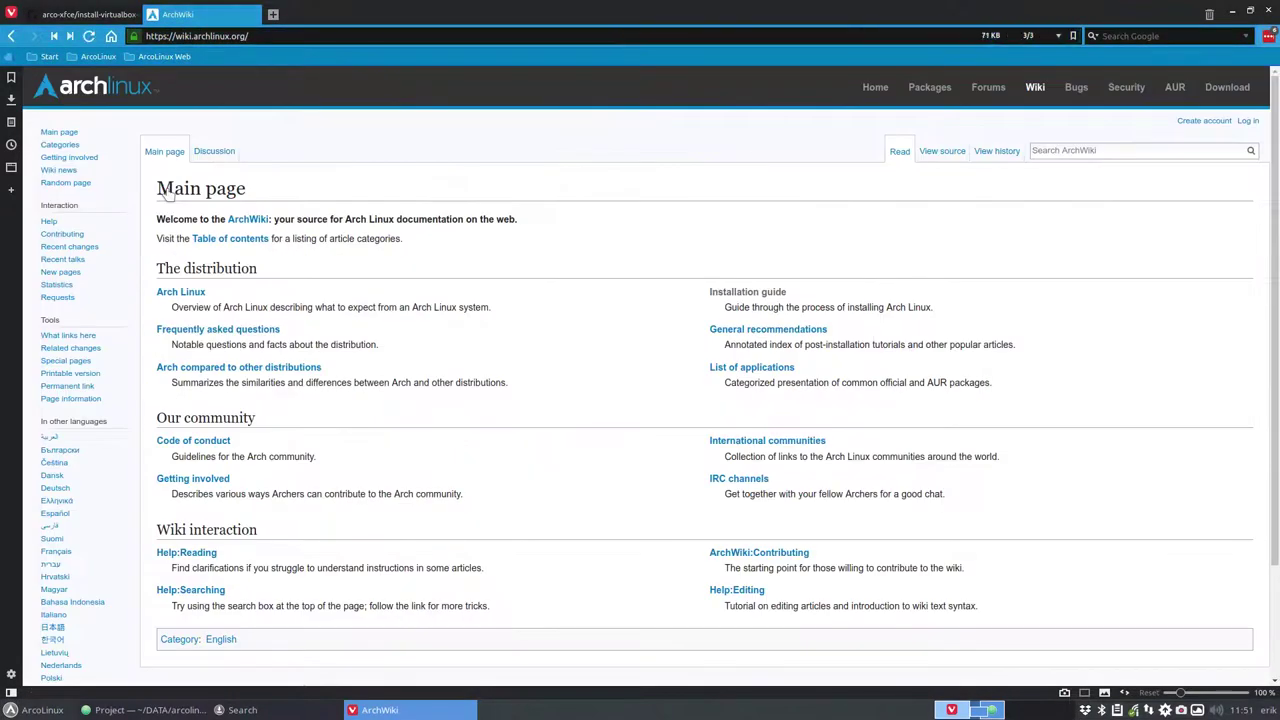
# Step: Search 'arch wiki virtualbox' and scroll the ArchWiki VirtualBox article to its installation steps
pyautogui.click(272, 36)
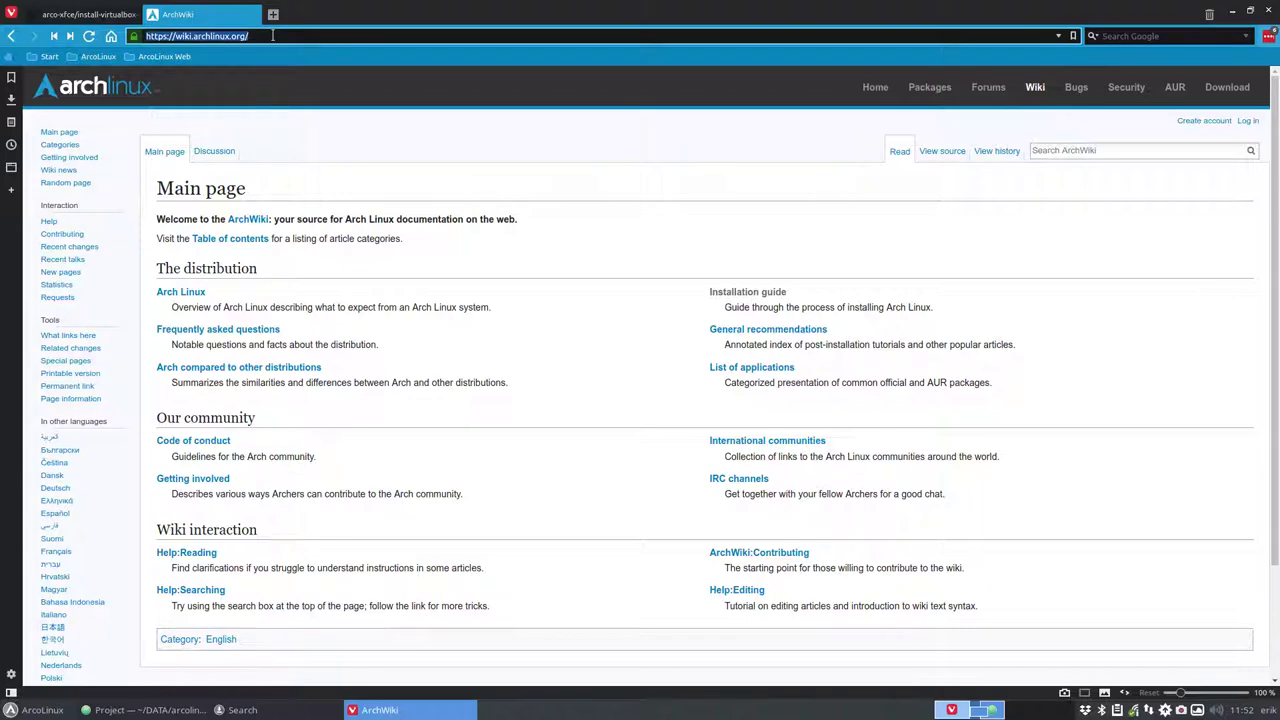
pyautogui.write('arch wiki ')
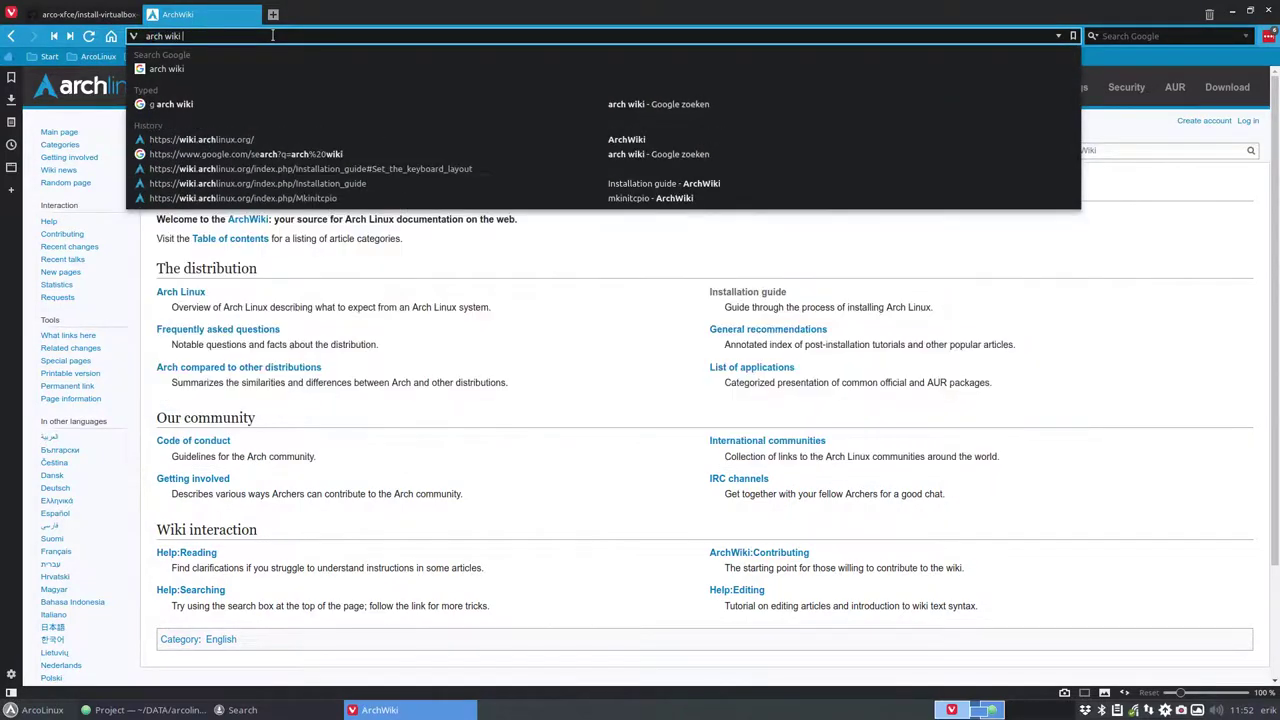
pyautogui.write('virtualbox')
pyautogui.press('Return')
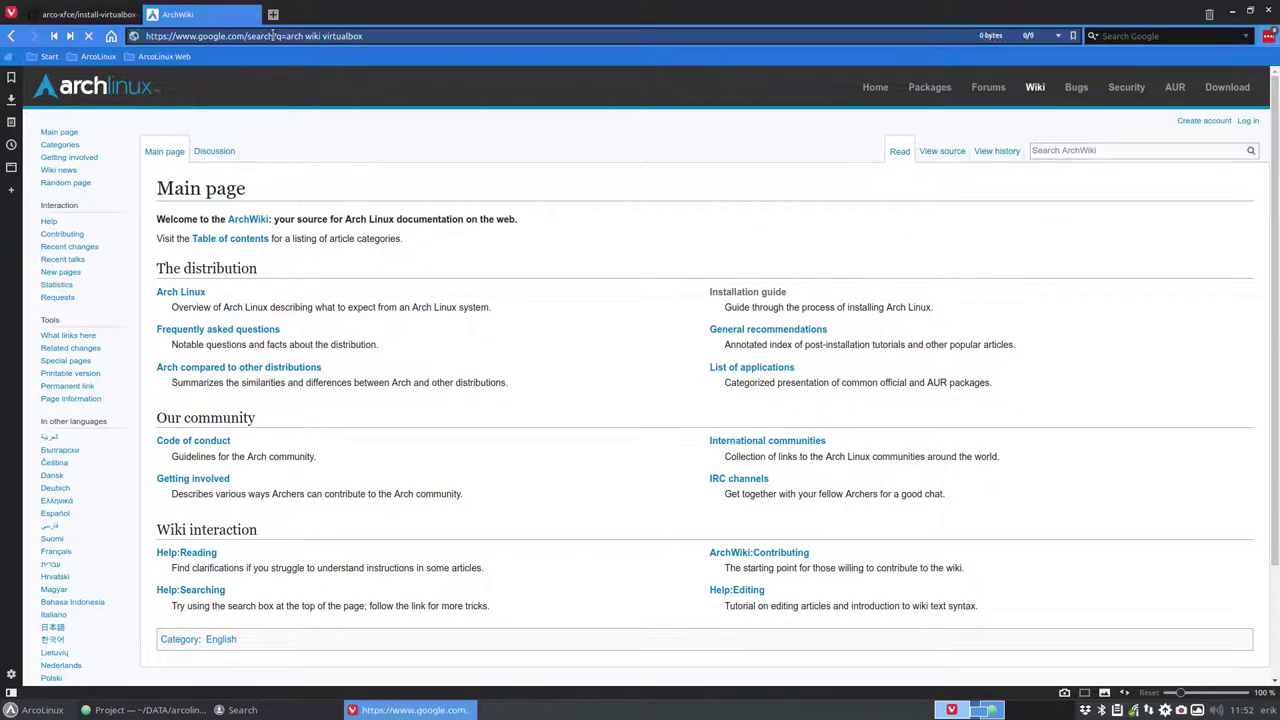
pyautogui.click(236, 203)
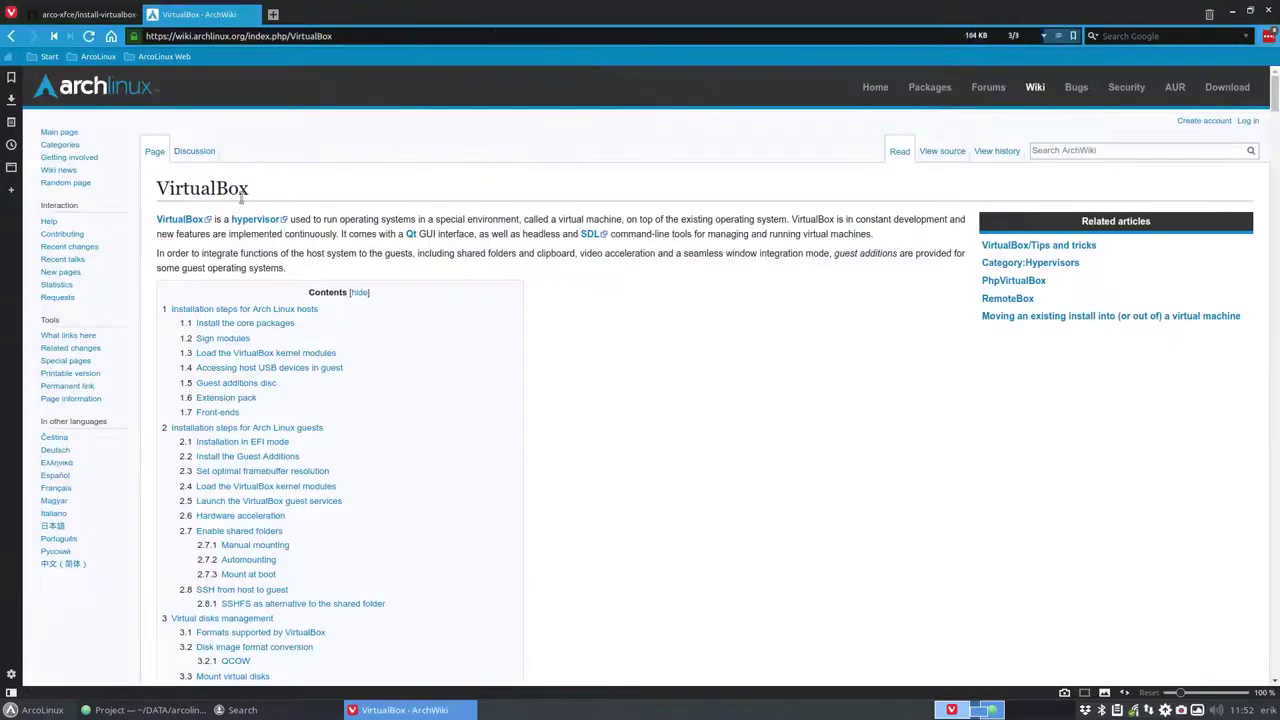
pyautogui.scroll(-5, 398, 297)
pyautogui.scroll(-10, 398, 297)
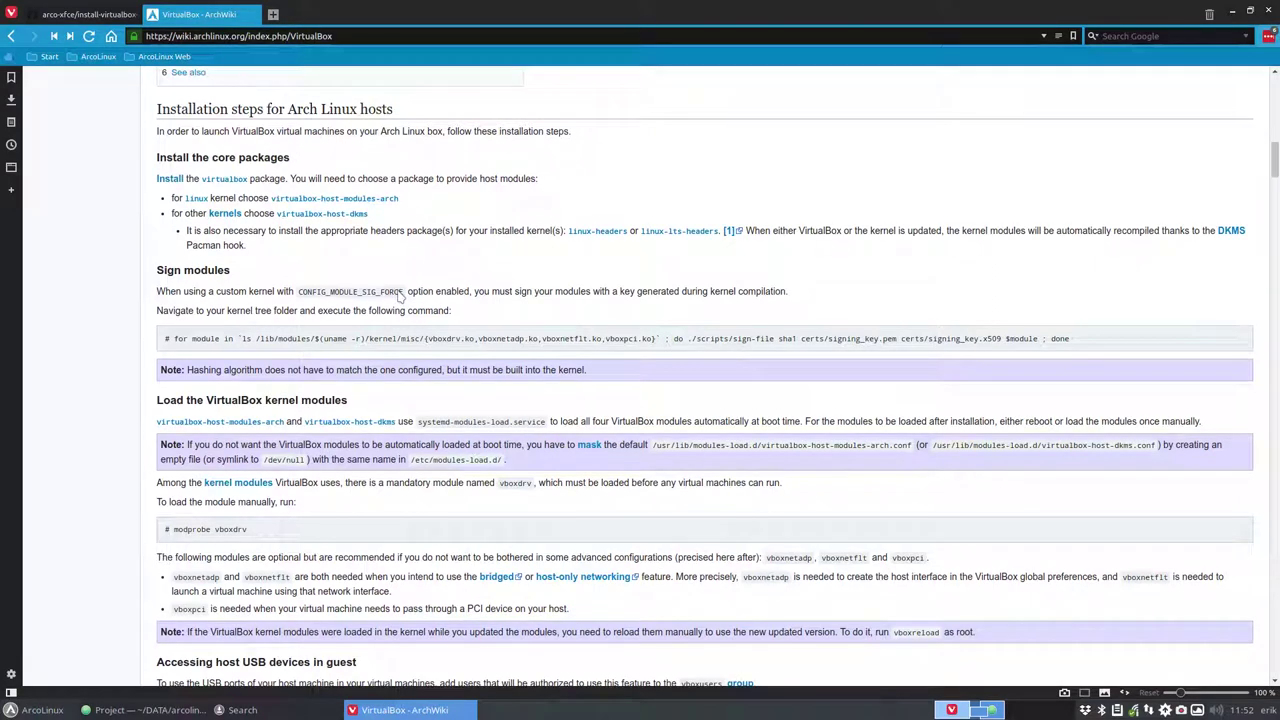
# Step: Compare with the GitHub install script, then minimise the browser to the desktop
pyautogui.click(88, 14)
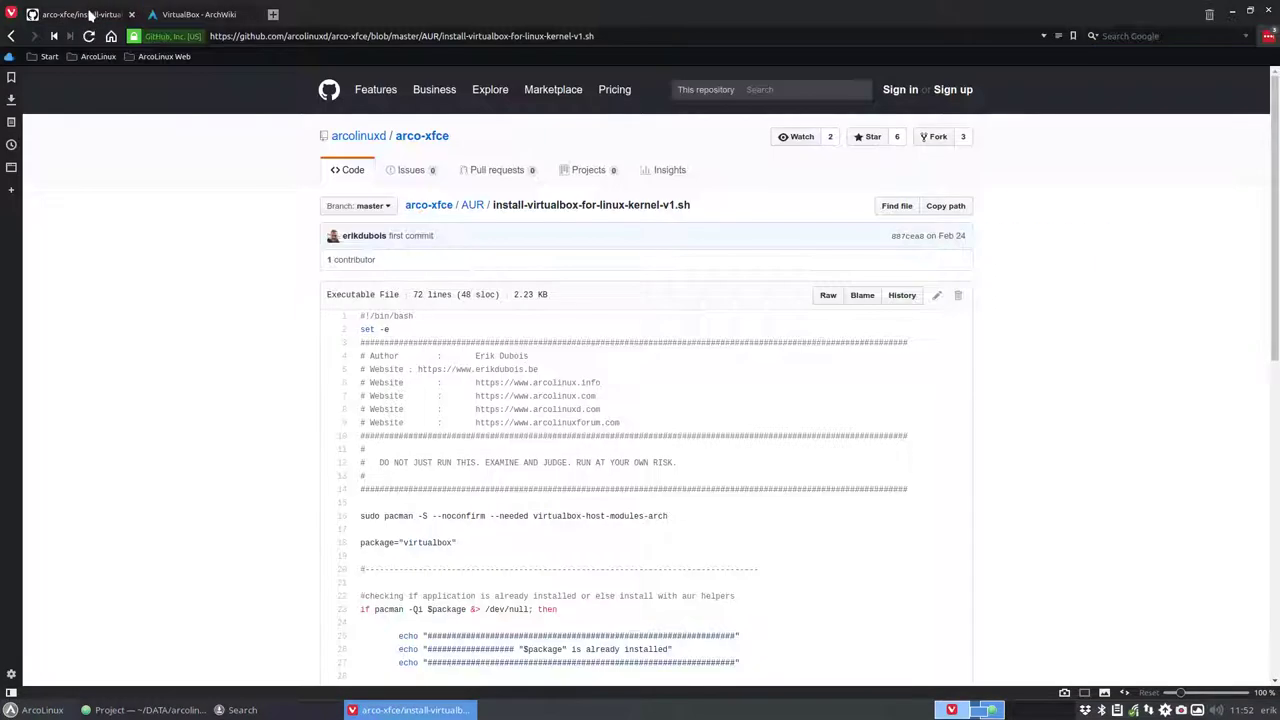
pyautogui.scroll(-5, 443, 386)
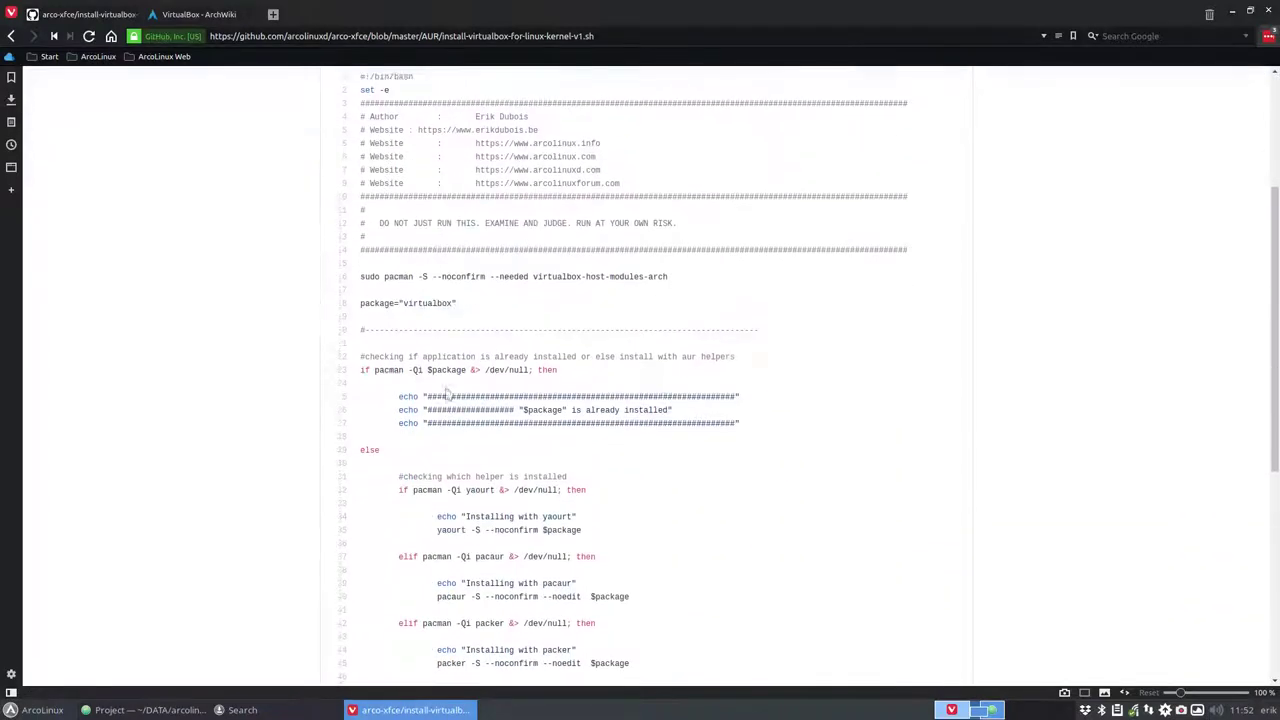
pyautogui.scroll(-3, 443, 386)
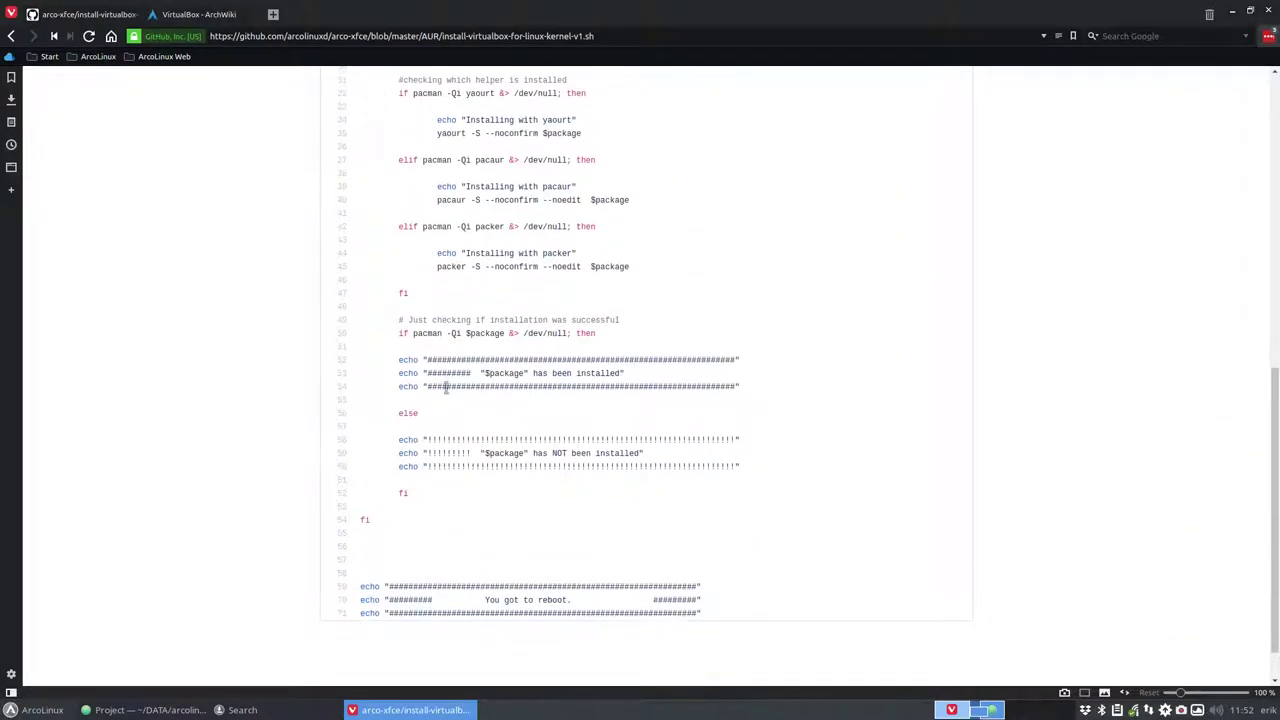
pyautogui.hotkey('ctrl', 'alt', 'd')
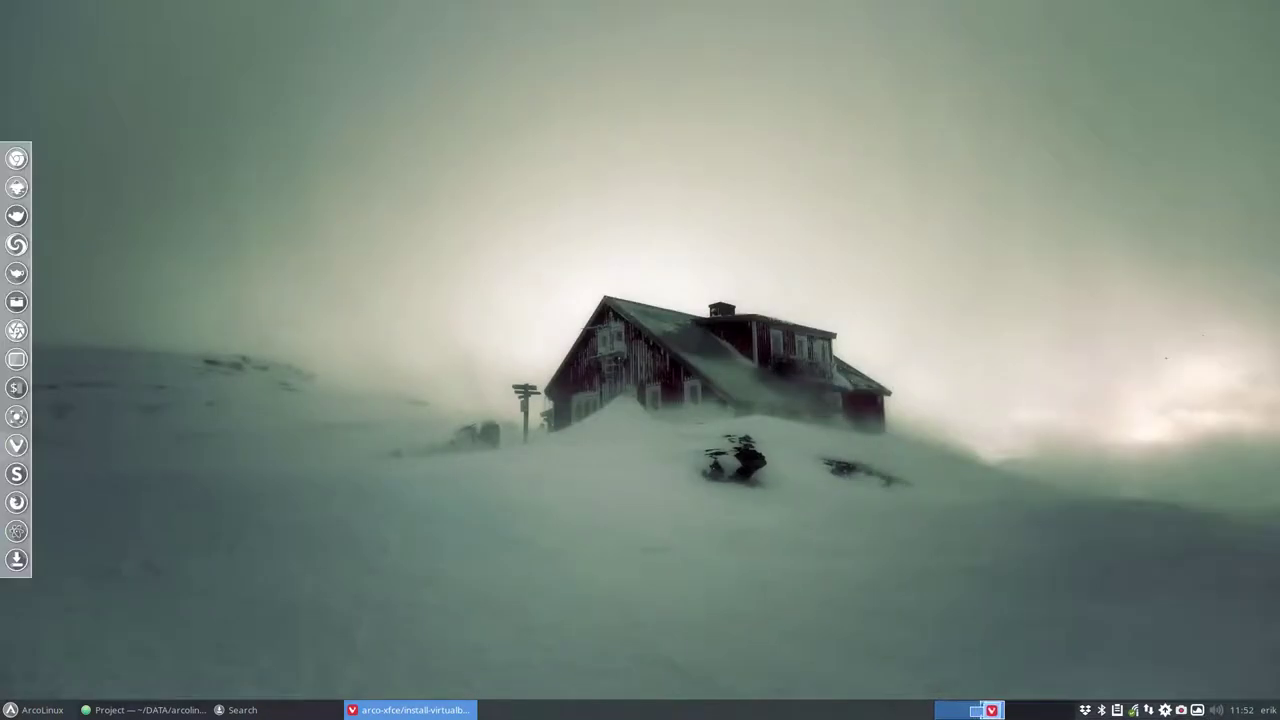
pyautogui.click(242, 709)
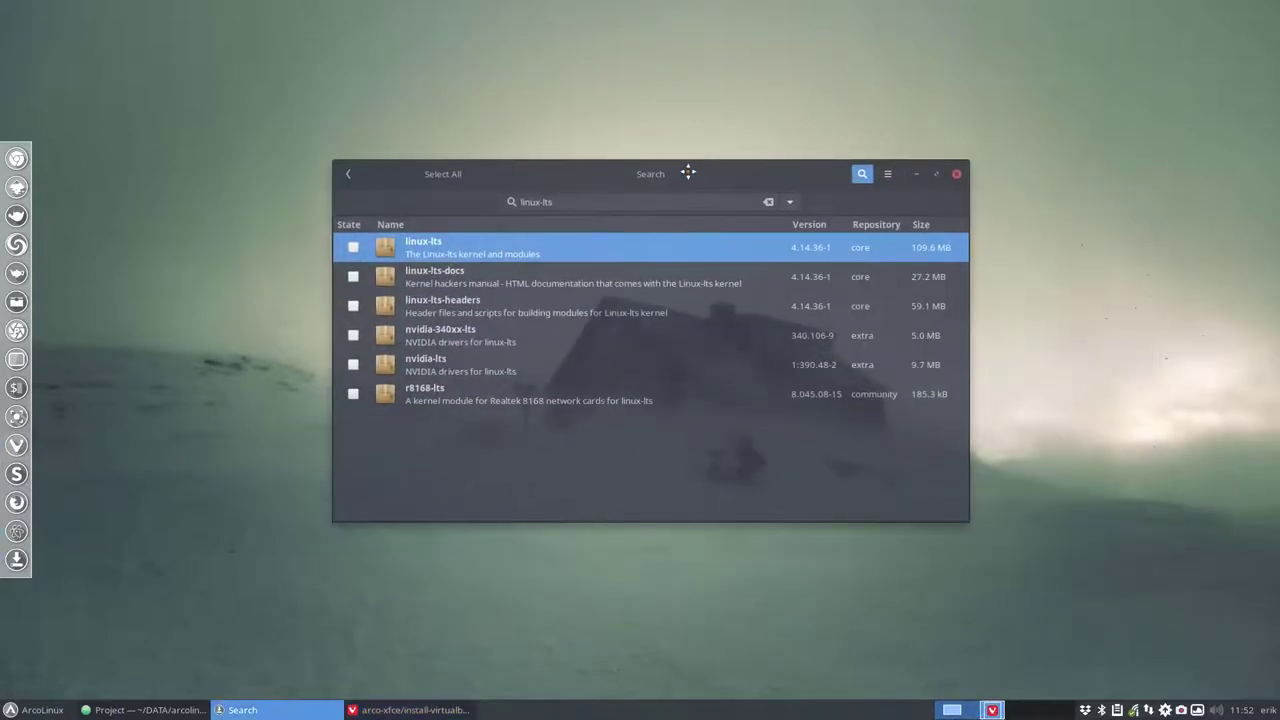
pyautogui.click(569, 203)
pyautogui.press('BackSpace')
pyautogui.press('BackSpace')
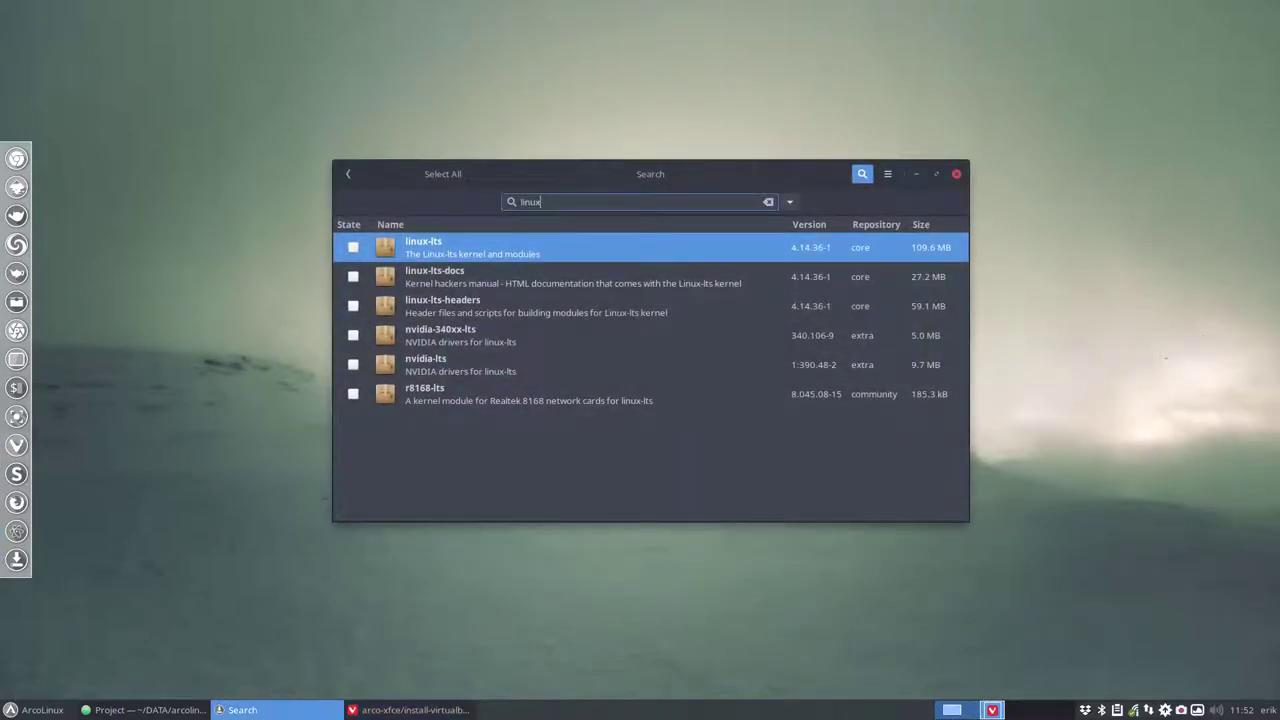
pyautogui.click(956, 174)
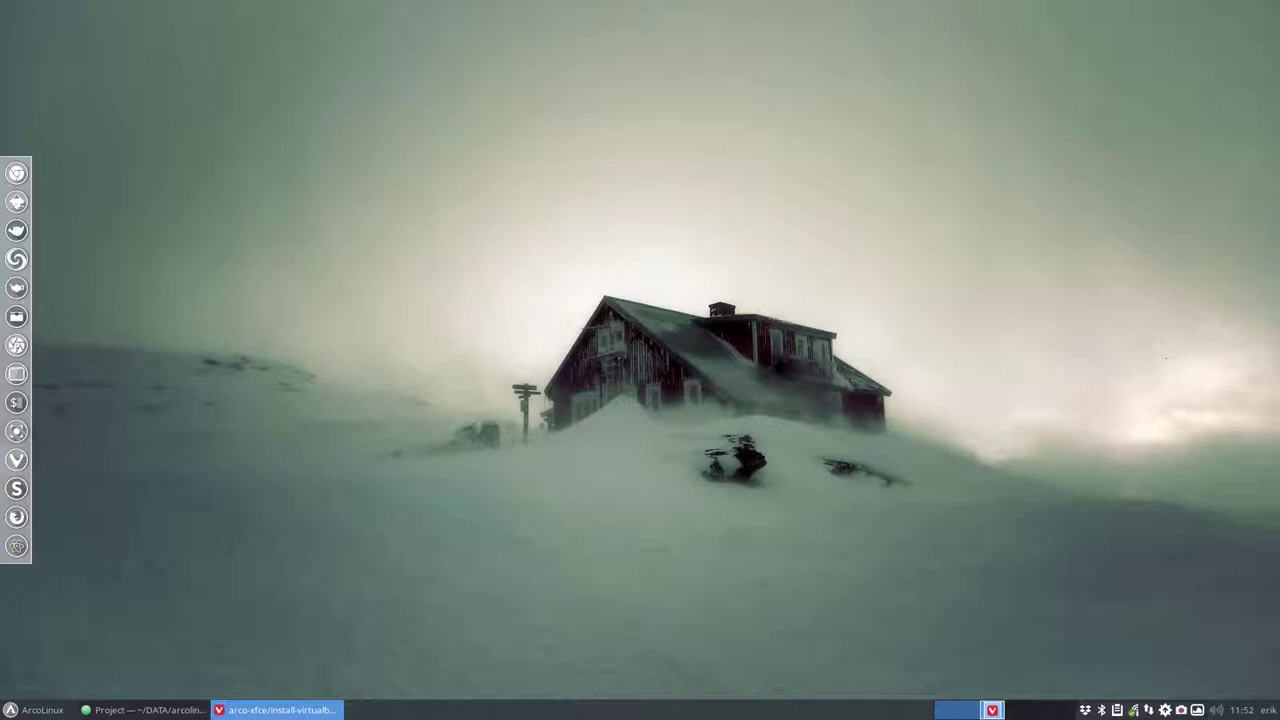
# Step: Open a new Termite terminal from the desktop
pyautogui.hotkey('alt', 'F9')
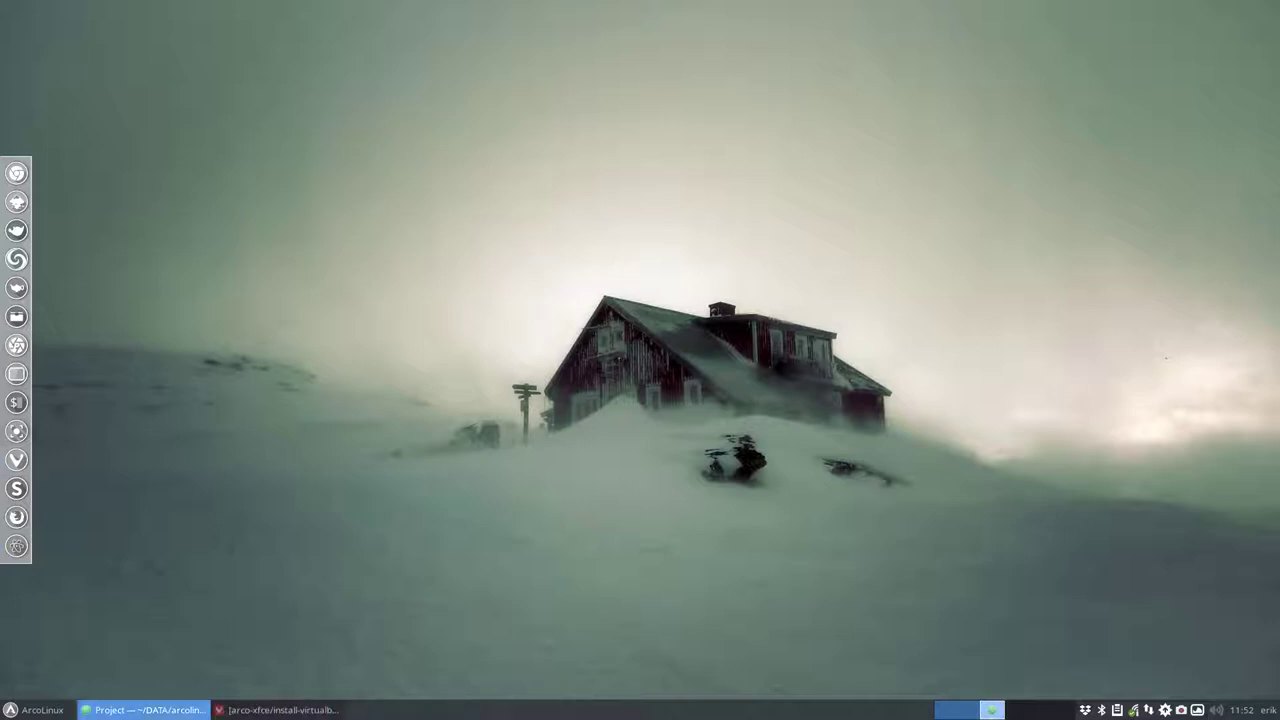
pyautogui.click(643, 302)
pyautogui.hotkey('ctrl', 'alt', 't')
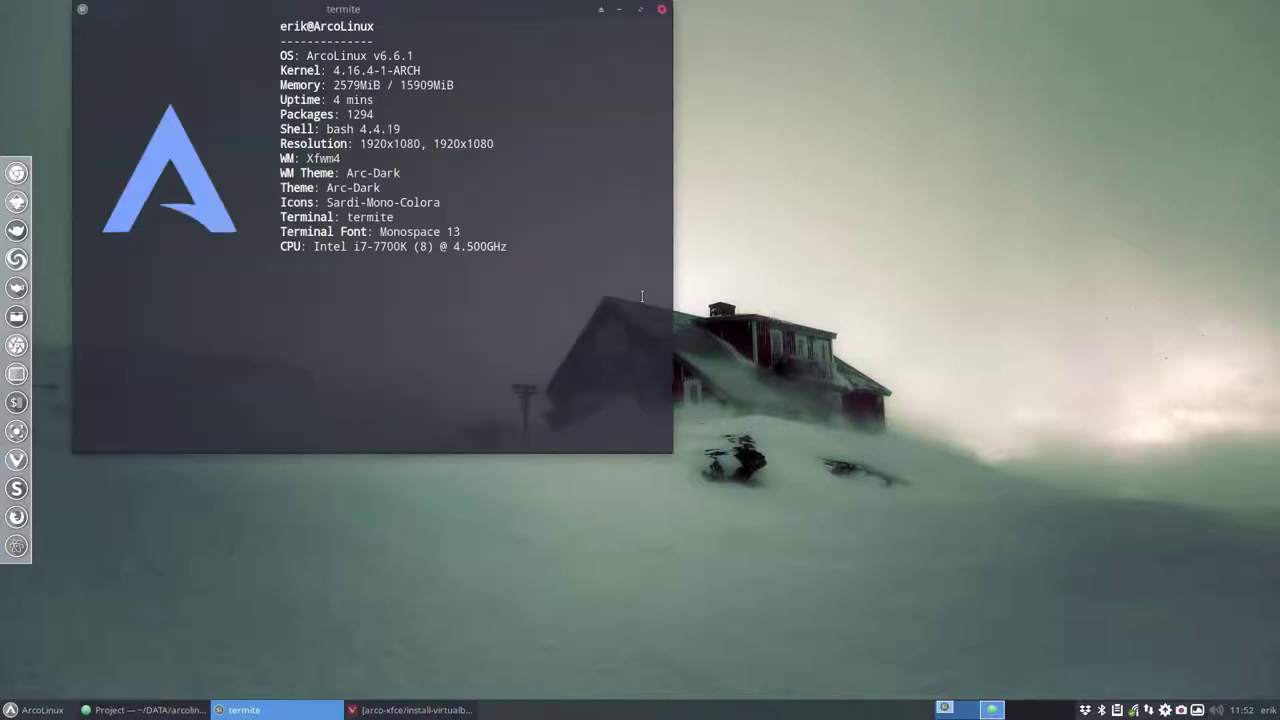
# Step: Run sudo pacman -S virtualbox virtualbox-host-modules-arch and enter the sudo password
pyautogui.write('sudo pacman -S ')
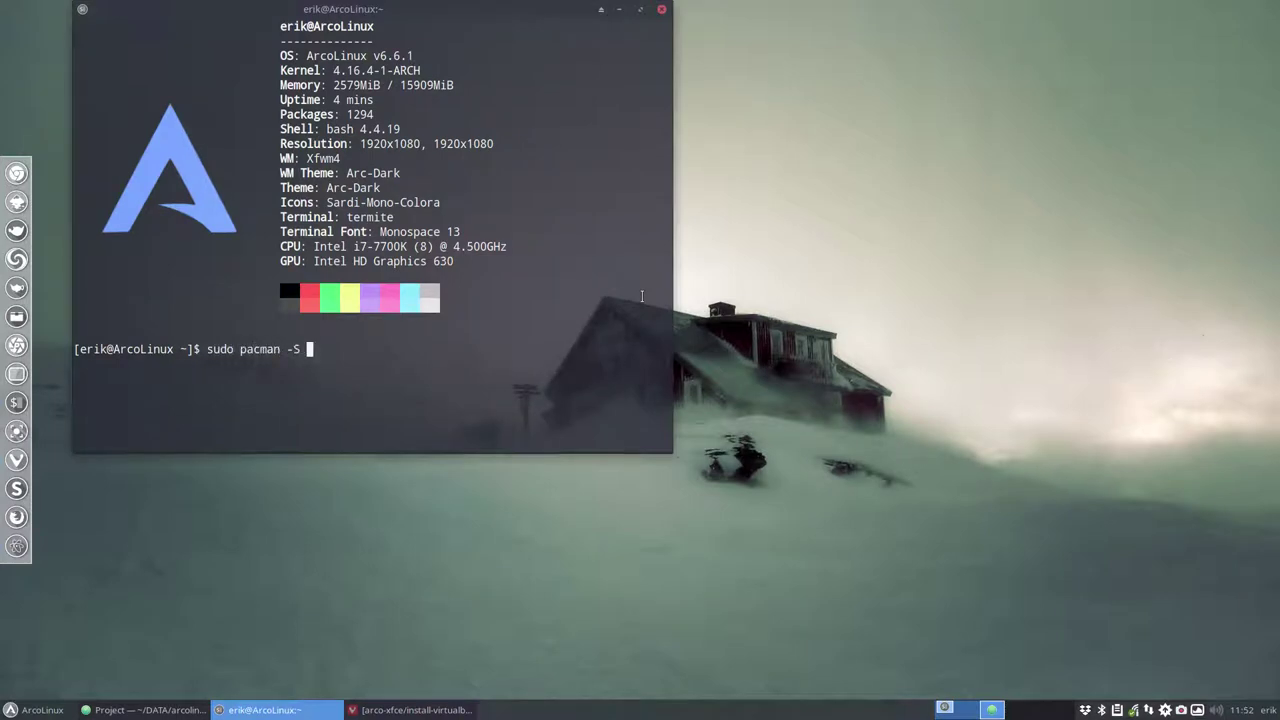
pyautogui.write('n')
pyautogui.write('irtual')
pyautogui.press('Tab')
pyautogui.press('Tab')
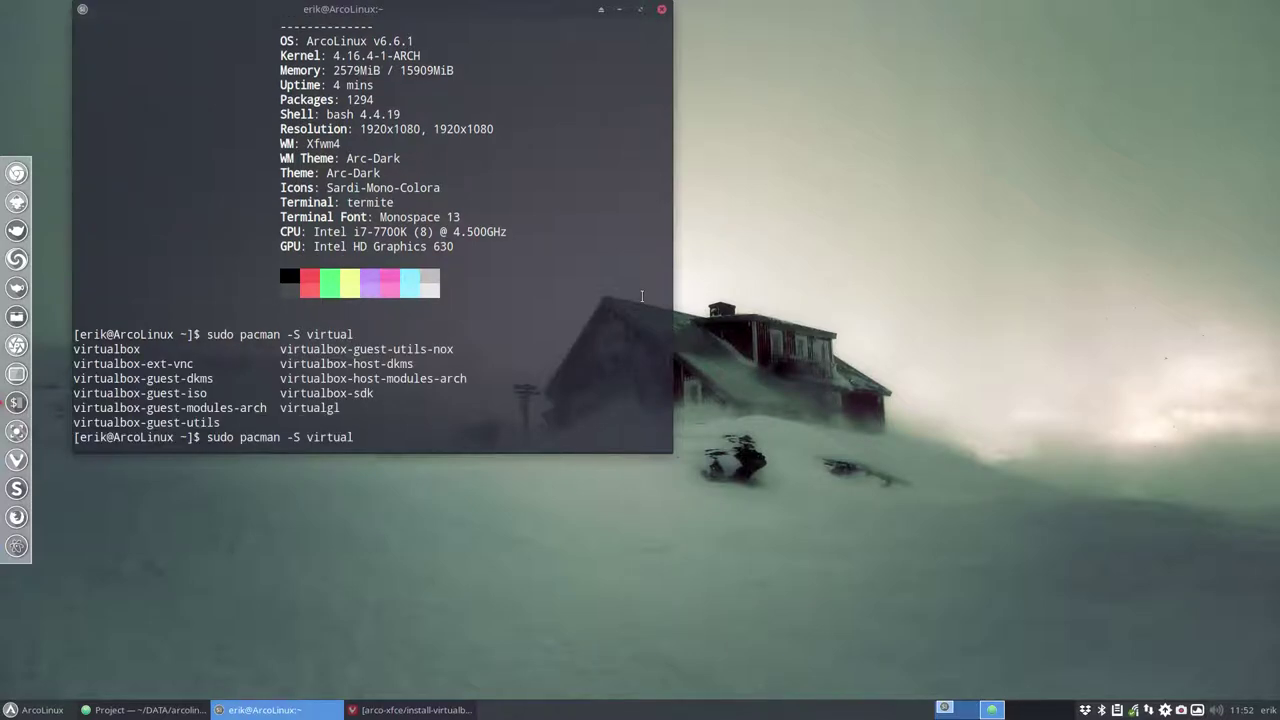
pyautogui.write('box virtual')
pyautogui.press('Tab')
pyautogui.press('Tab')
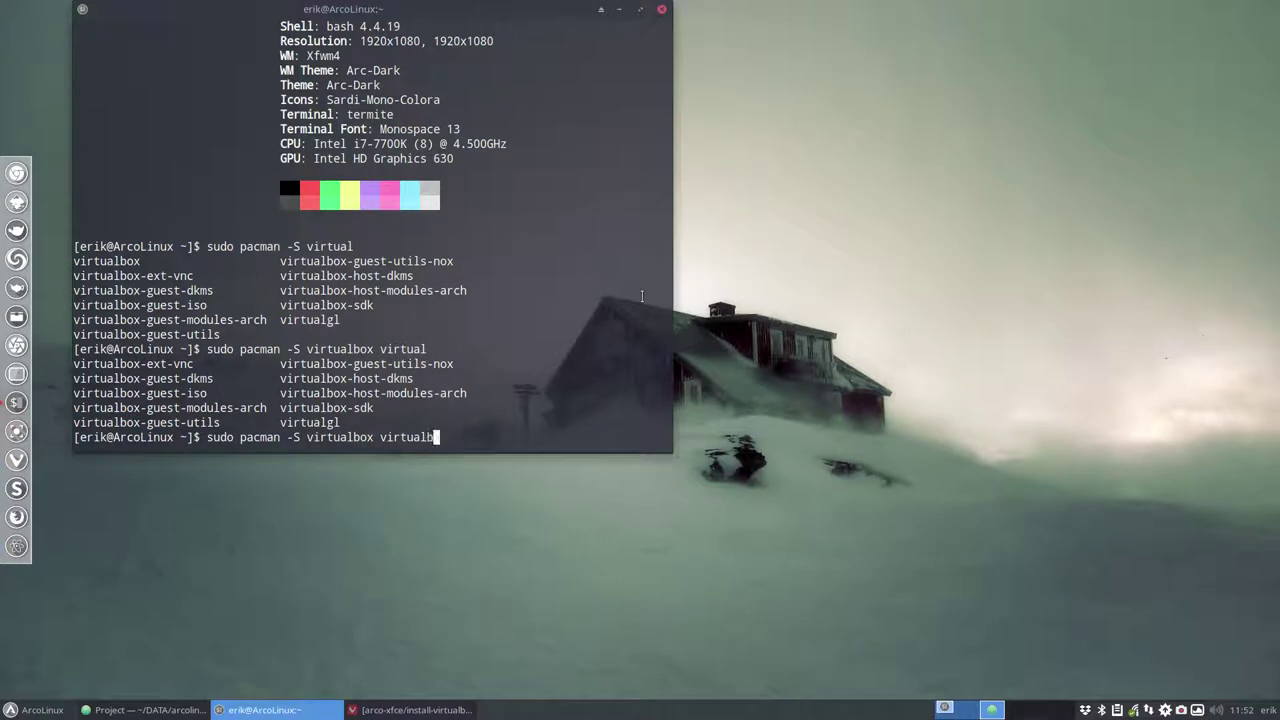
pyautogui.write('box-')
pyautogui.write('host-m')
pyautogui.press('Tab')
pyautogui.press('Return')
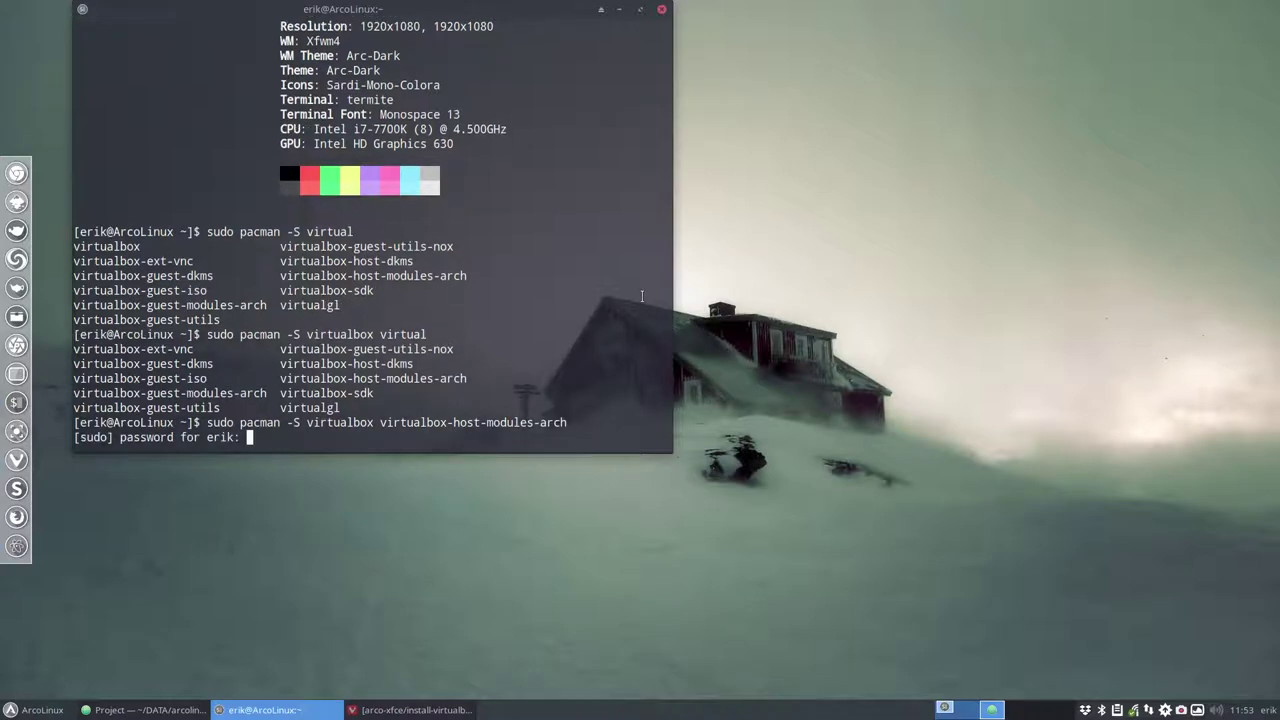
pyautogui.press('Return')
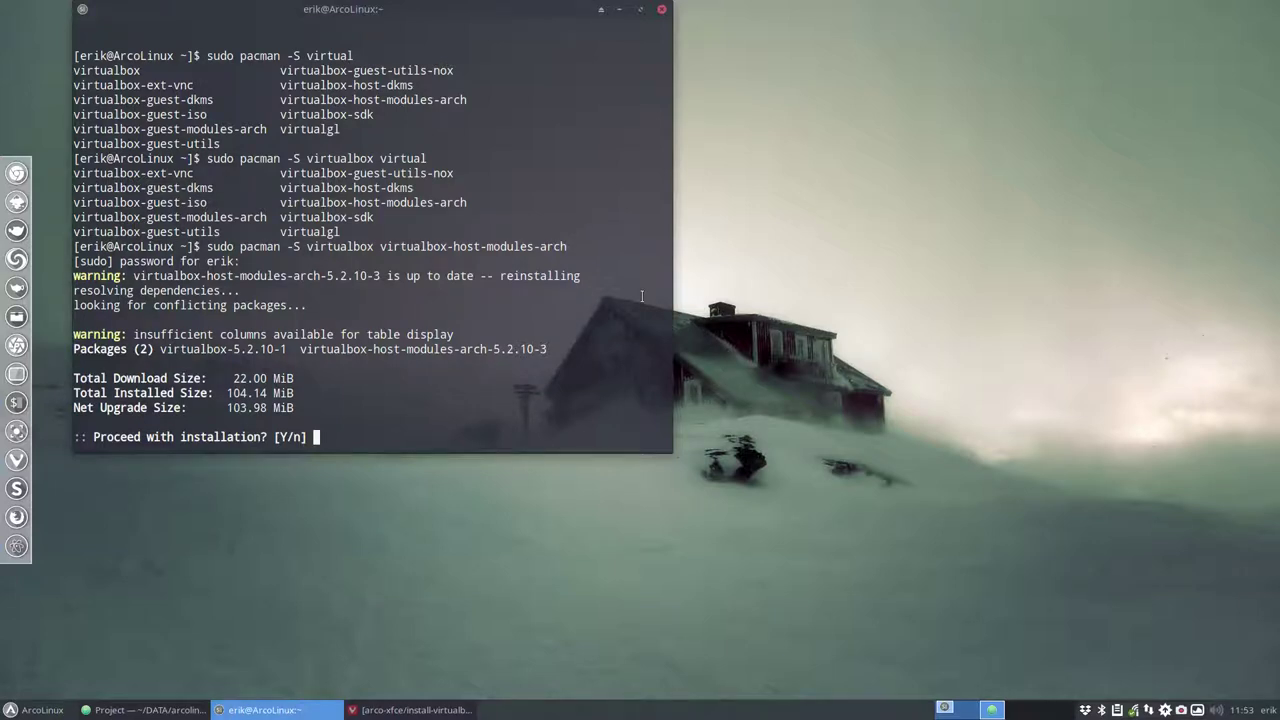
pyautogui.press('super+F7')
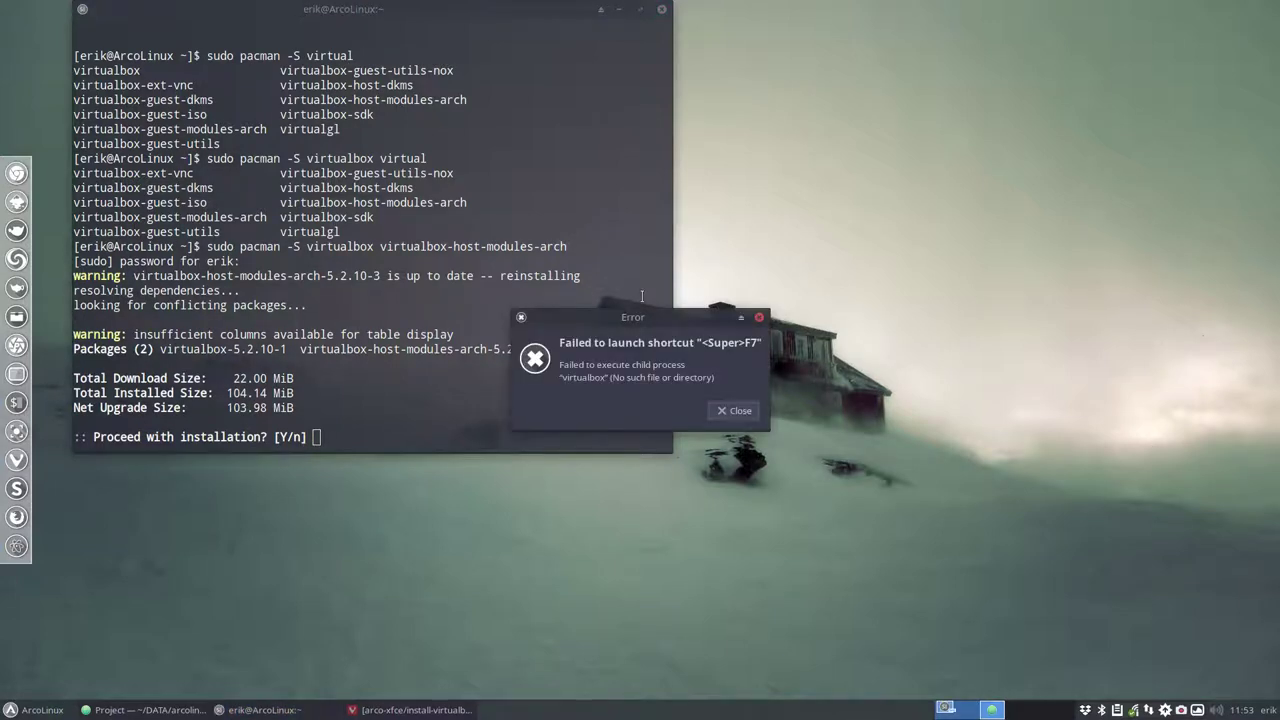
pyautogui.moveTo(657, 320); pyautogui.dragTo(870, 241)
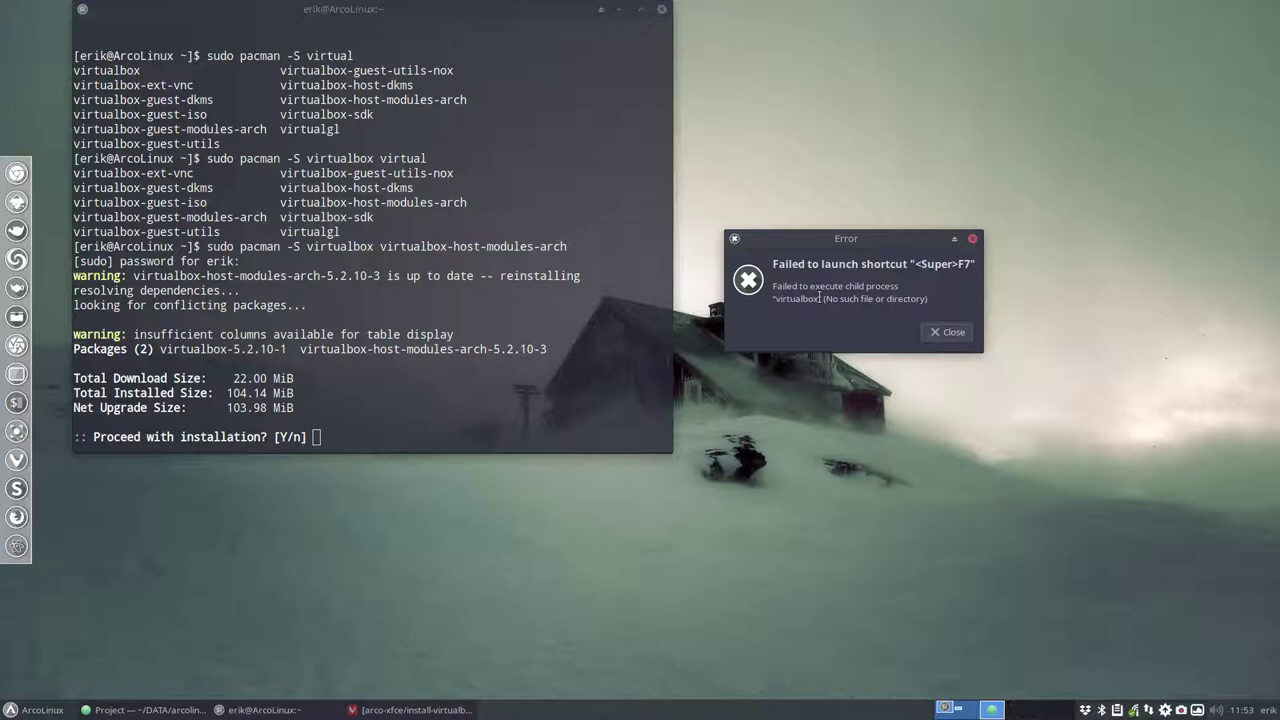
pyautogui.click(946, 332)
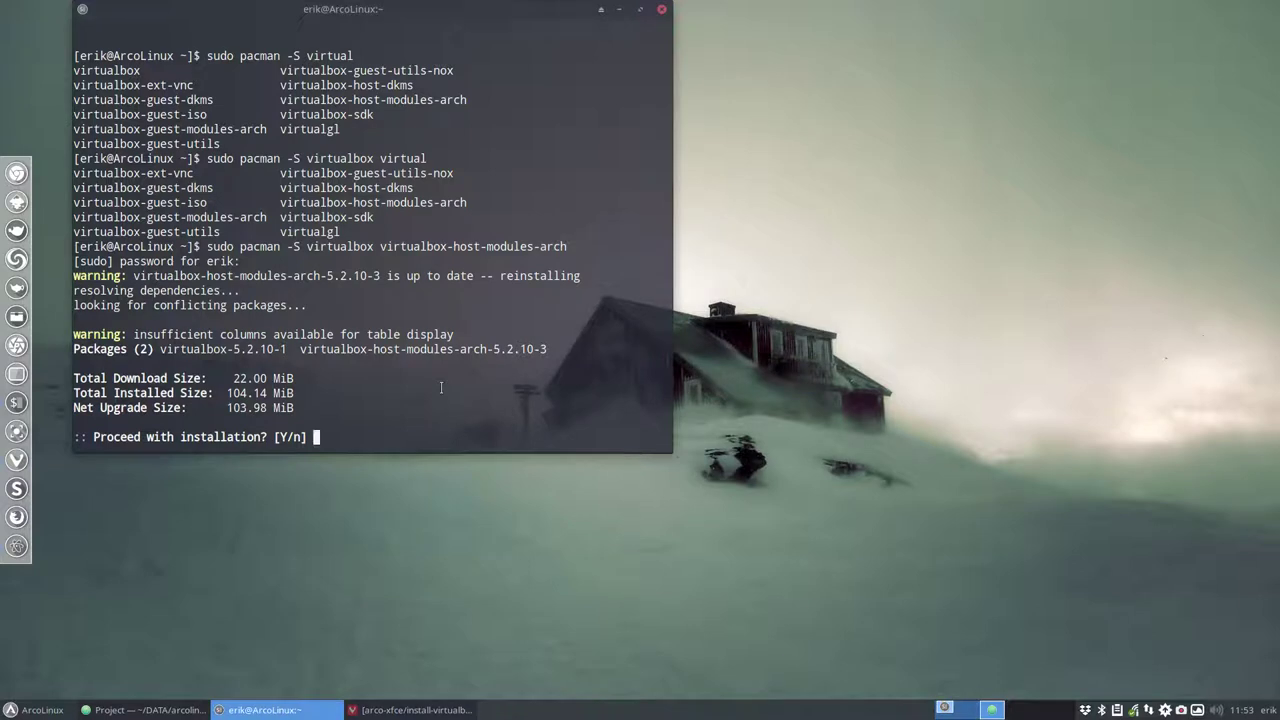
# Step: Accept pacman's [Y/n] prompt so virtualbox and its host modules finish installing
pyautogui.press('Return')
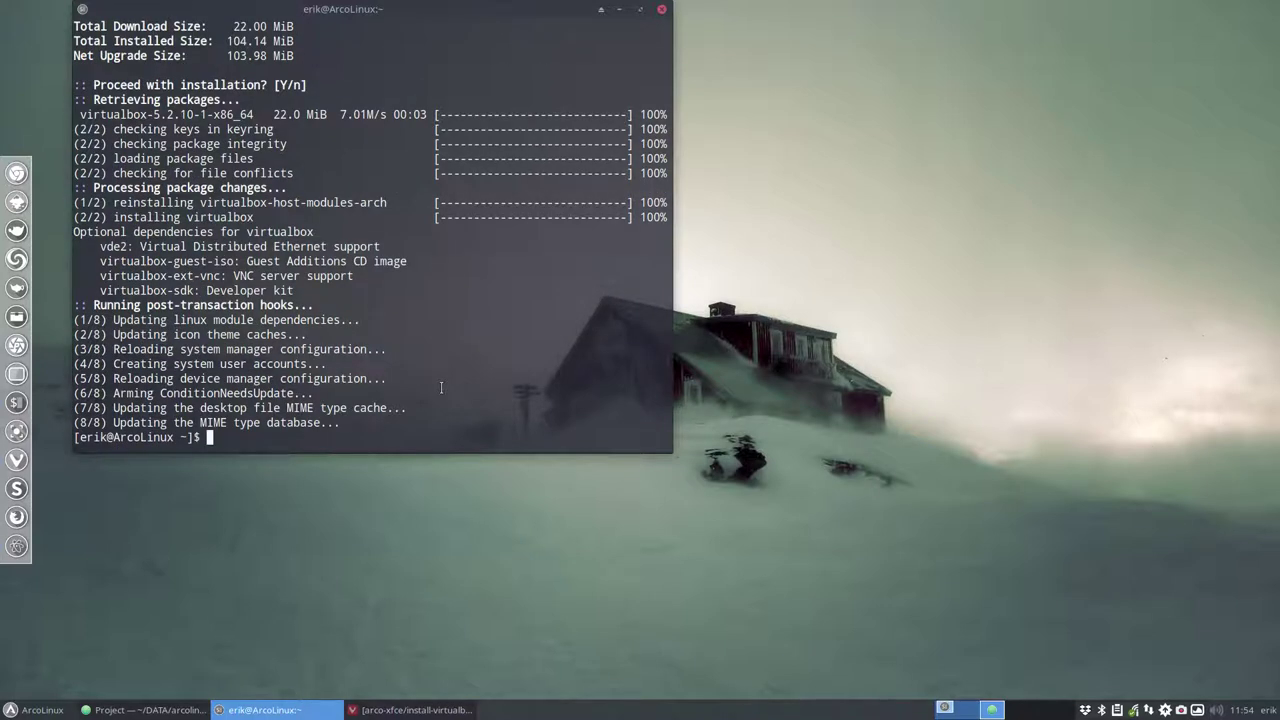
pyautogui.click(410, 710)
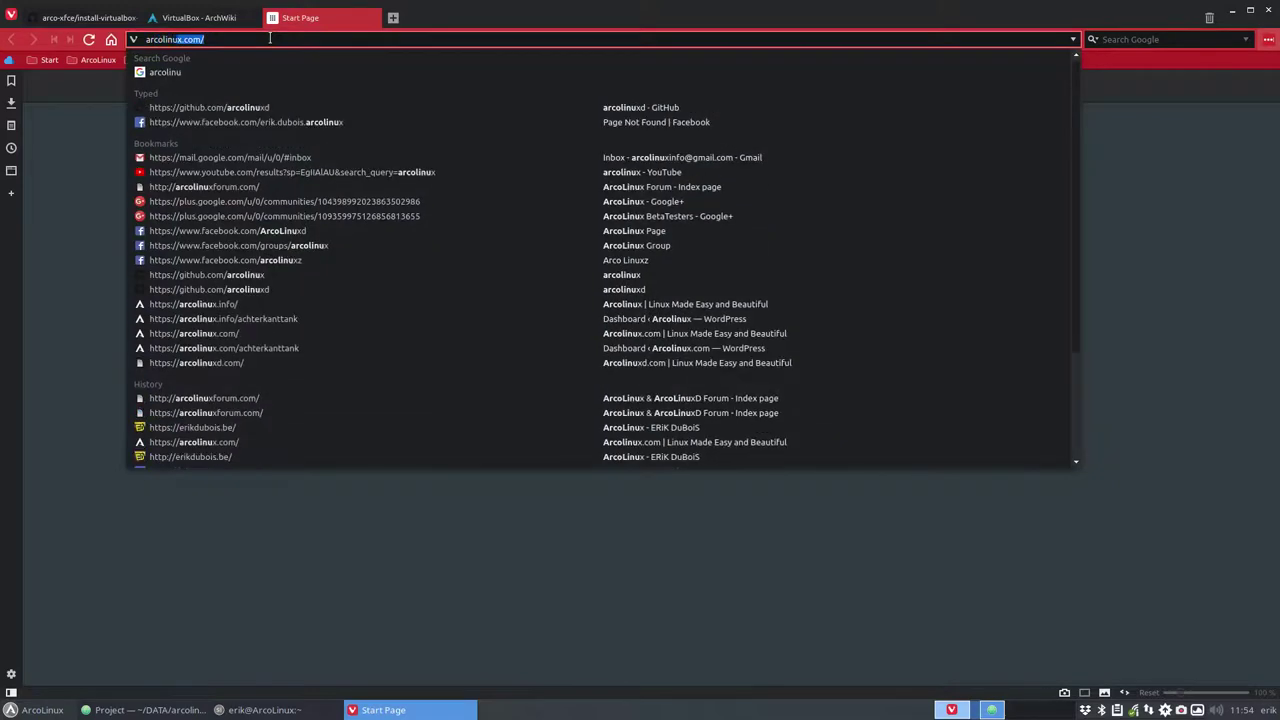
# Step: Load arcolinux.com and open its GENERAL > INSTALLATION category page
pyautogui.press('Return')
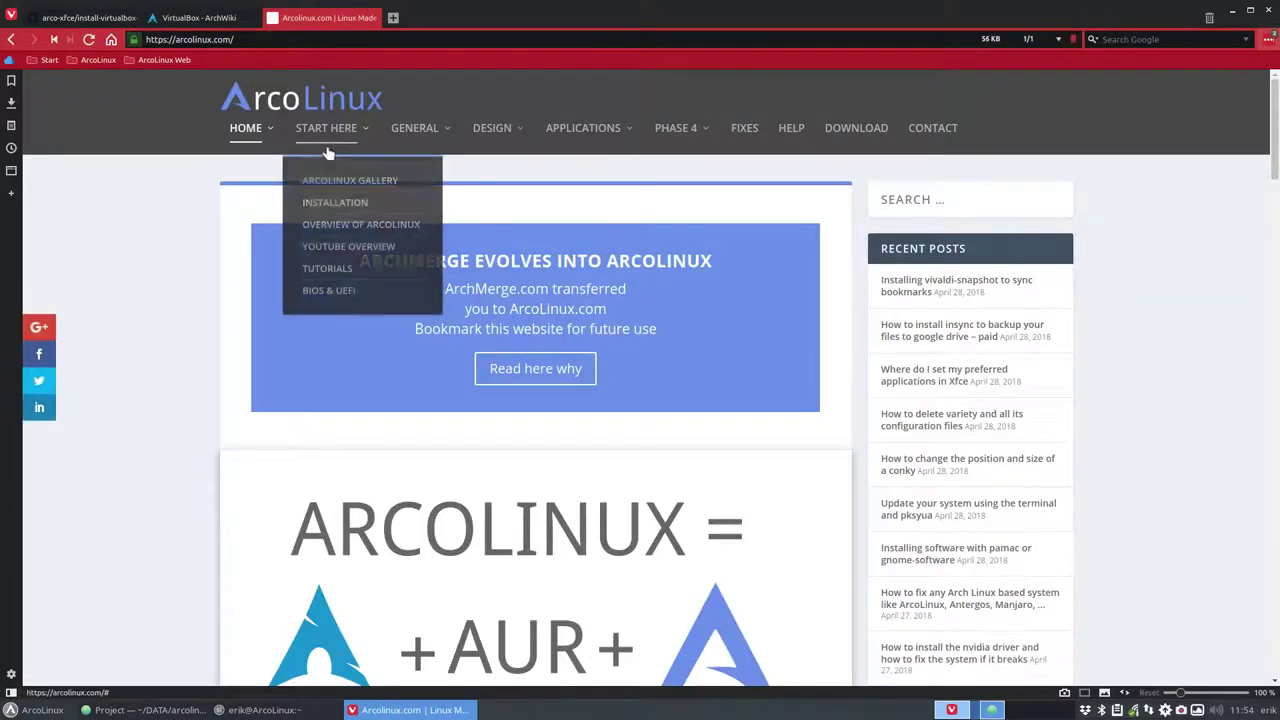
pyautogui.moveTo(415, 133)
pyautogui.click(435, 202)
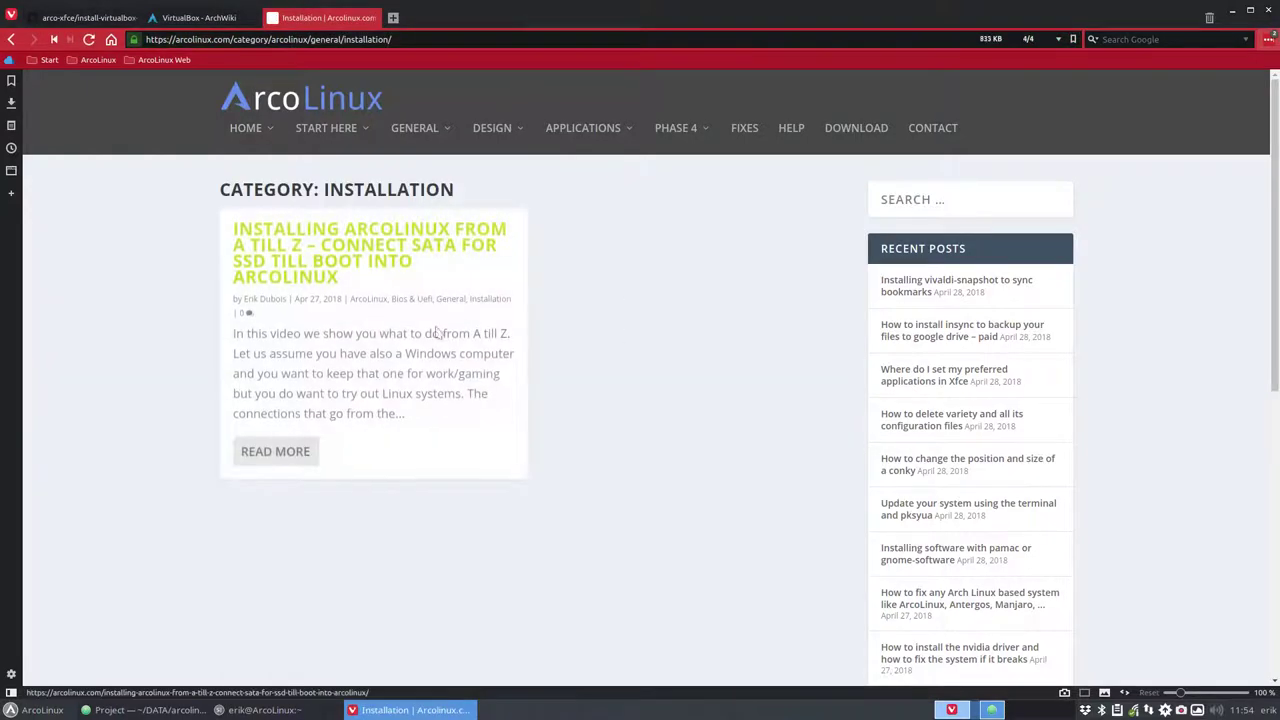
# Step: Open the ArcoLinux A-to-Z installation article and highlight its CPU virtualization requirement paragraph
pyautogui.click(288, 245)
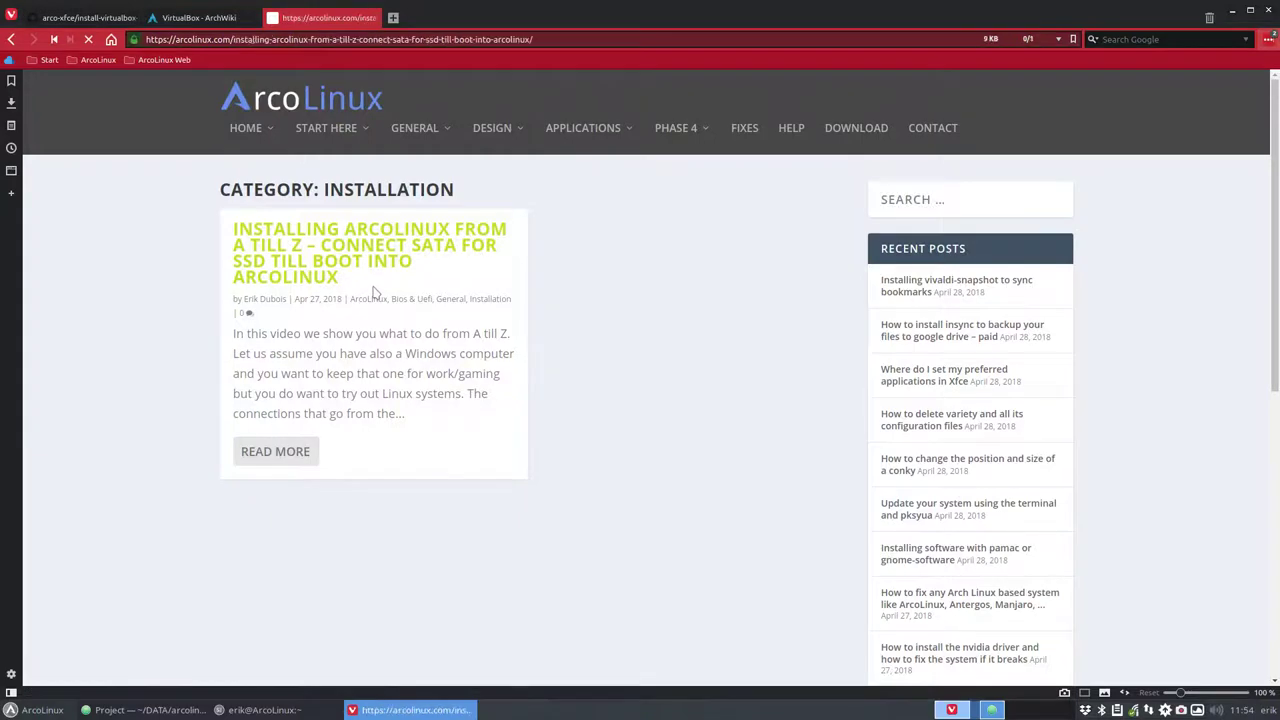
pyautogui.scroll(-7, 178, 383)
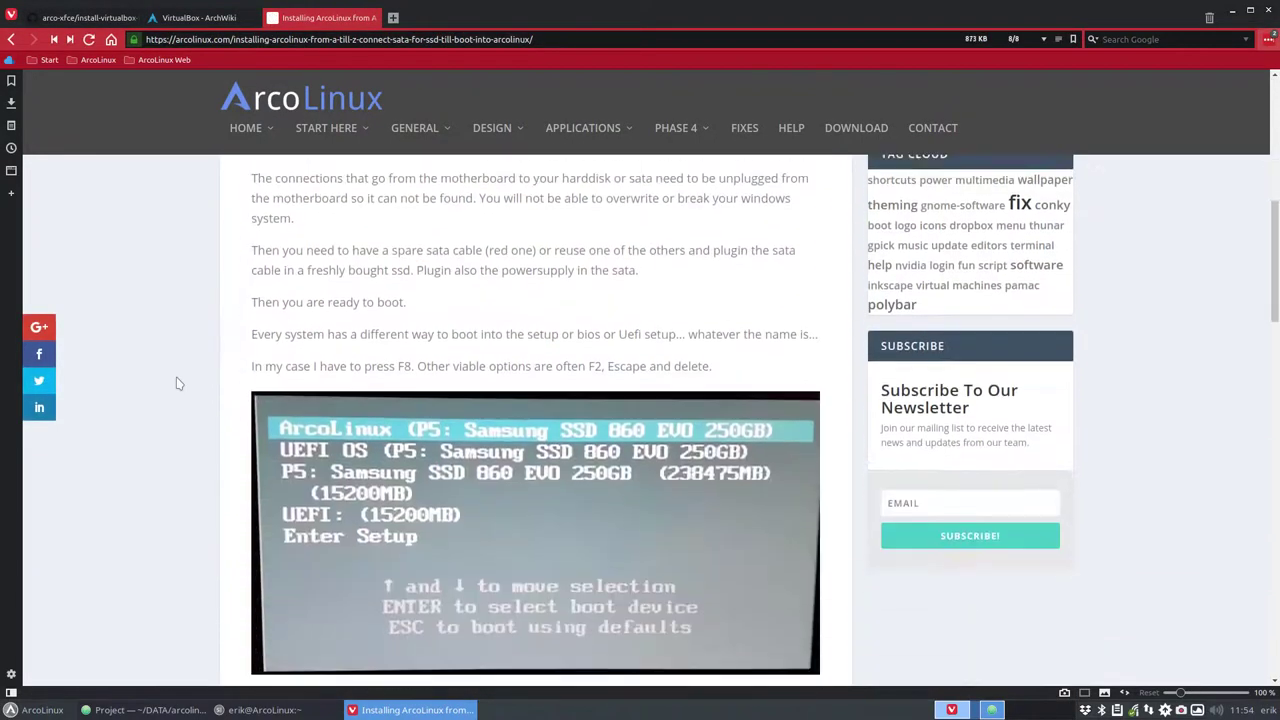
pyautogui.scroll(-4, 417, 457)
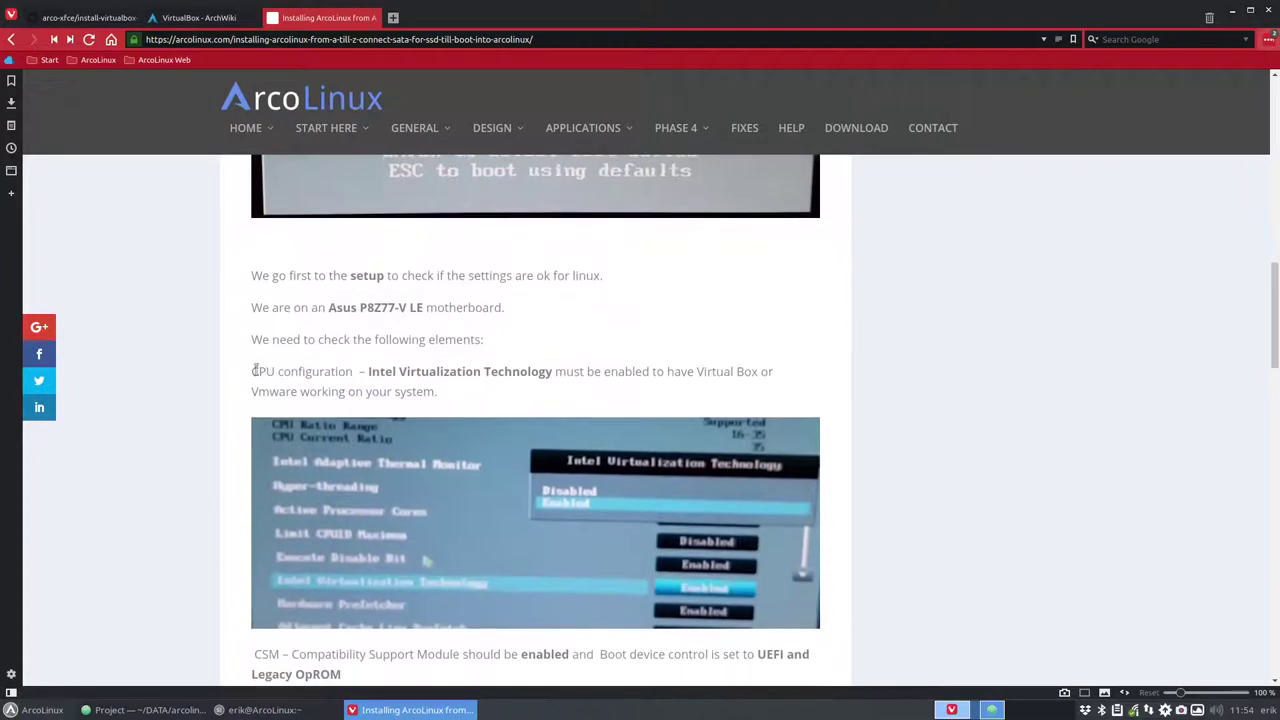
pyautogui.moveTo(251, 371); pyautogui.dragTo(781, 379)
pyautogui.moveTo(479, 394); pyautogui.dragTo(250, 380)
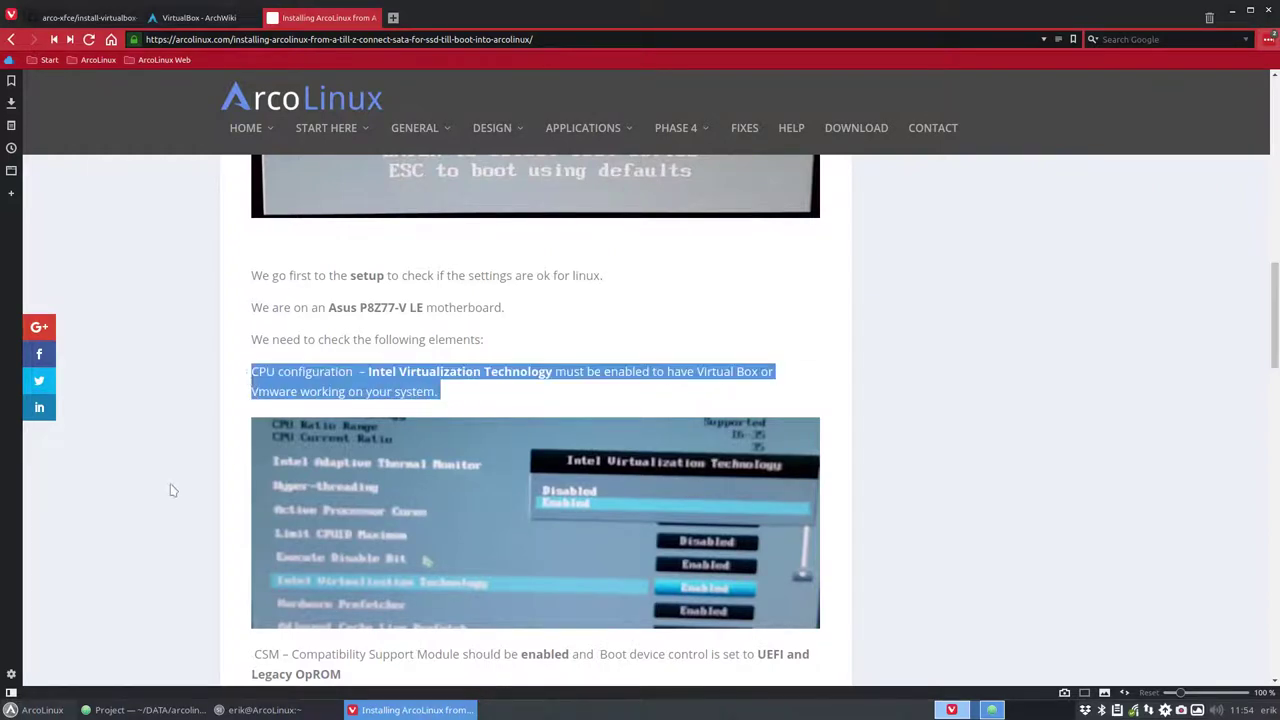
# Step: Return to the BIOS paragraph and highlight the word 'Virtualization'
pyautogui.scroll(-3, 172, 490)
pyautogui.scroll(-2, 172, 489)
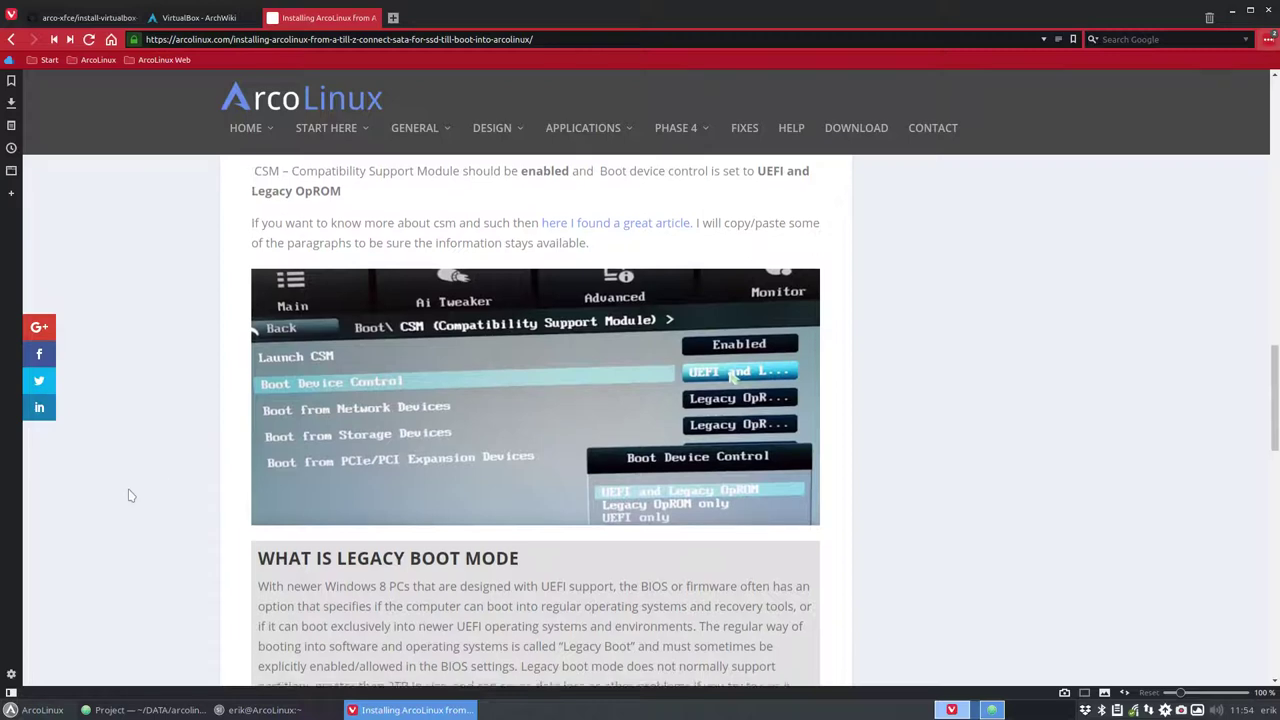
pyautogui.scroll(-3, 128, 491)
pyautogui.scroll(4, 128, 491)
pyautogui.scroll(4, 128, 494)
pyautogui.click(410, 475)
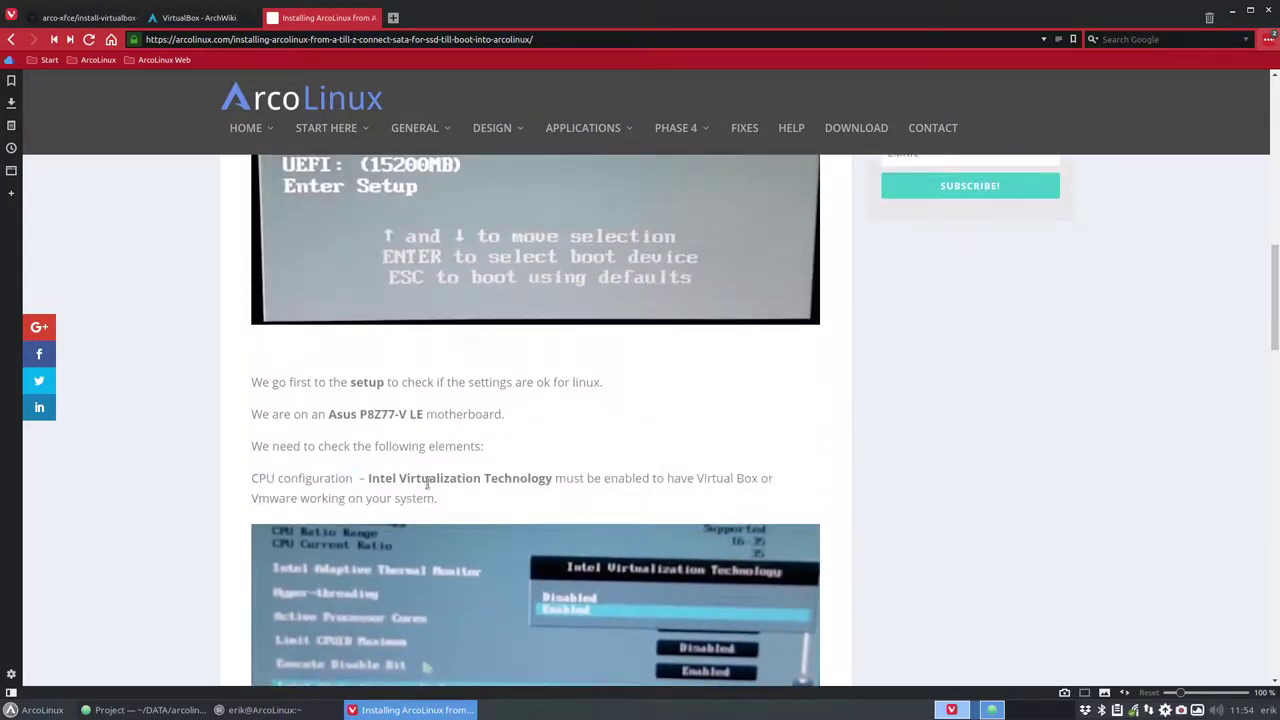
pyautogui.doubleClick(427, 480)
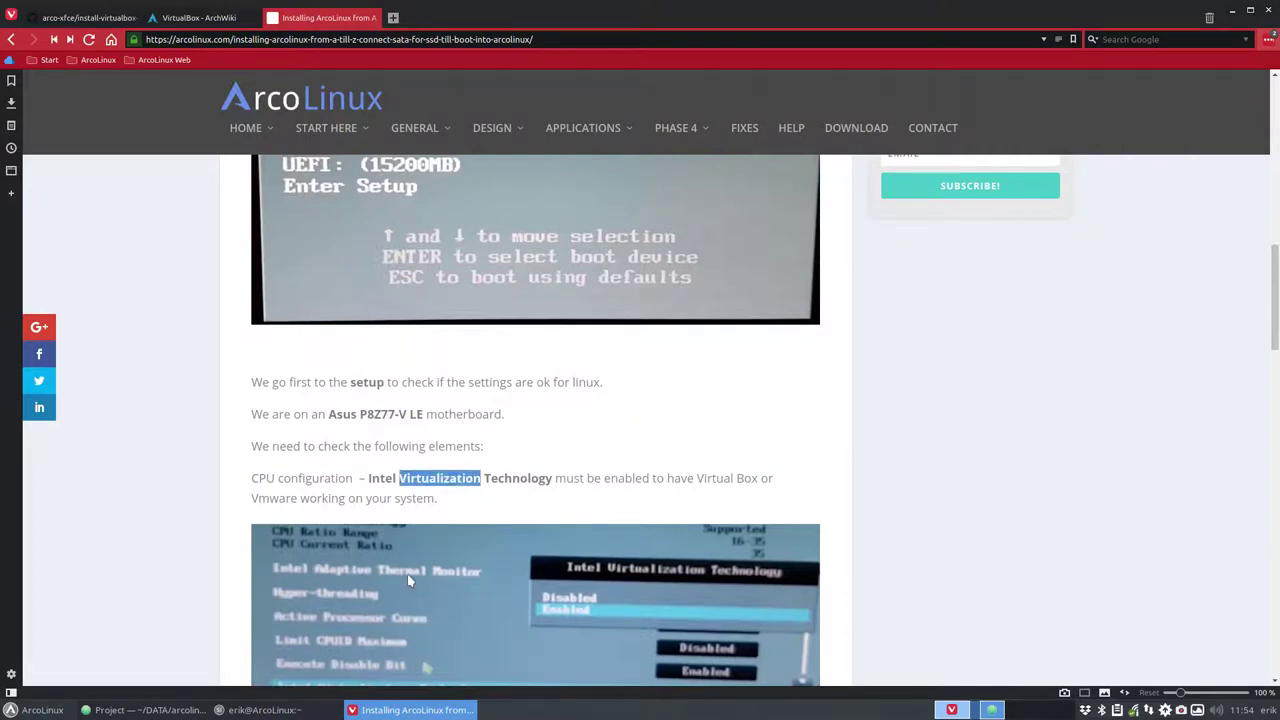